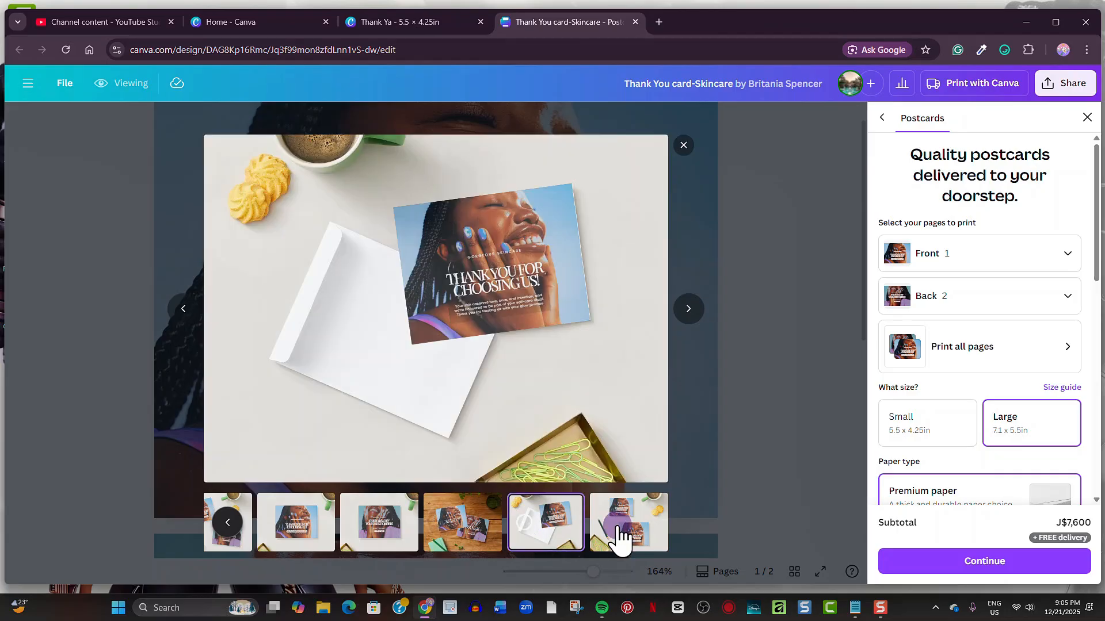
- Review the postcard's mockup previews and rotate the 3D preview of the card
left_click(311, 541)
left_click(228, 522)
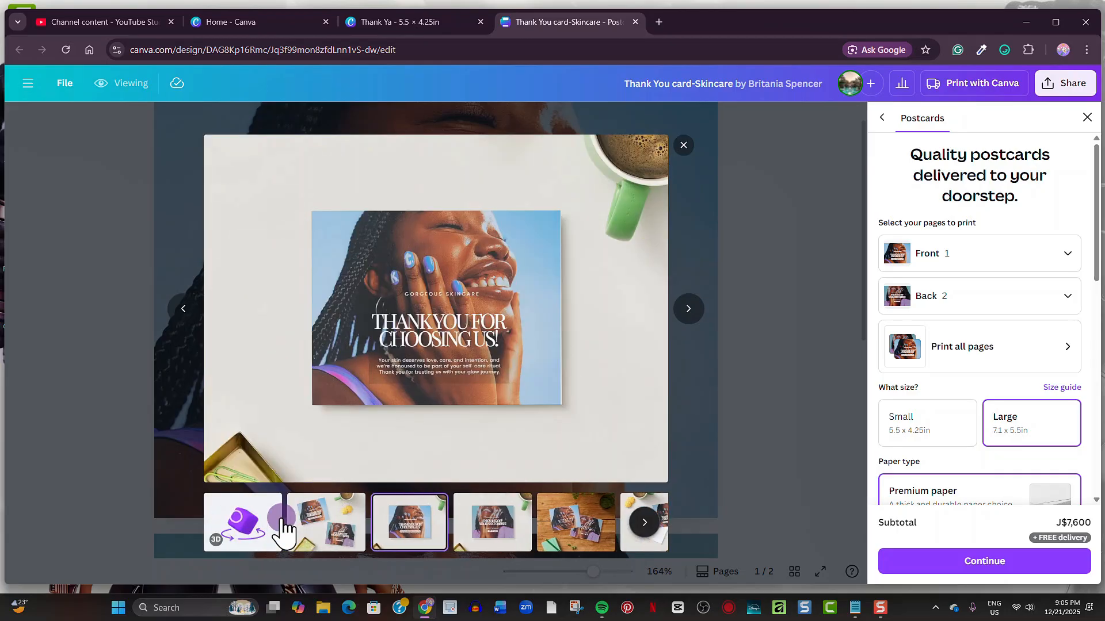
left_click(250, 523)
left_click_drag(444, 396, 416, 351)
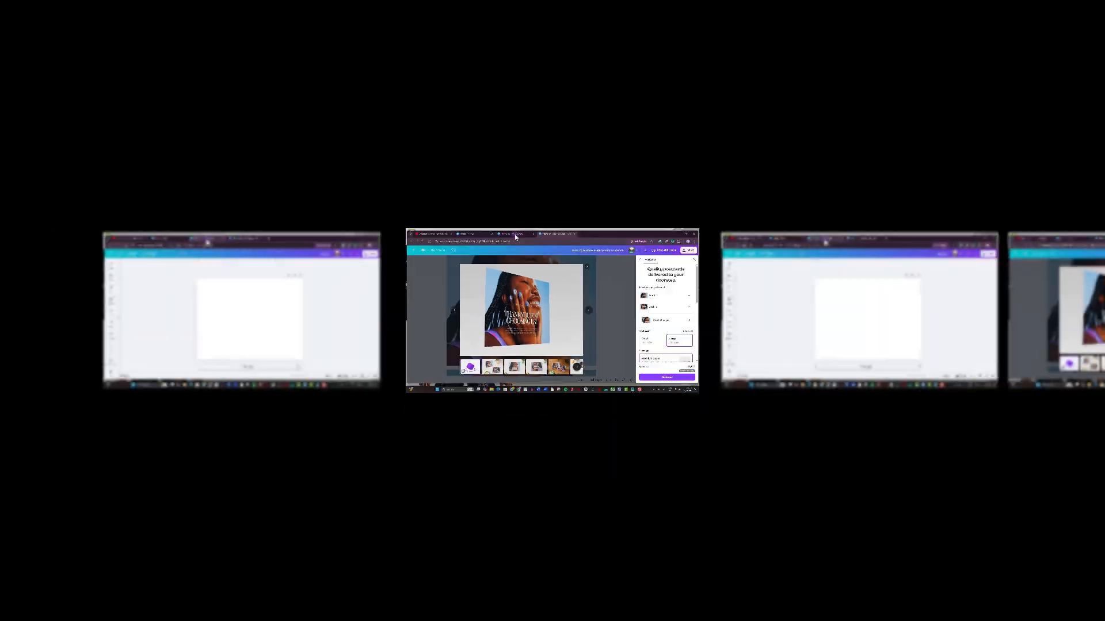
- Switch to the blank 5.5 × 4.25 in thank-you card design and set its page background to black
left_click(411, 22)
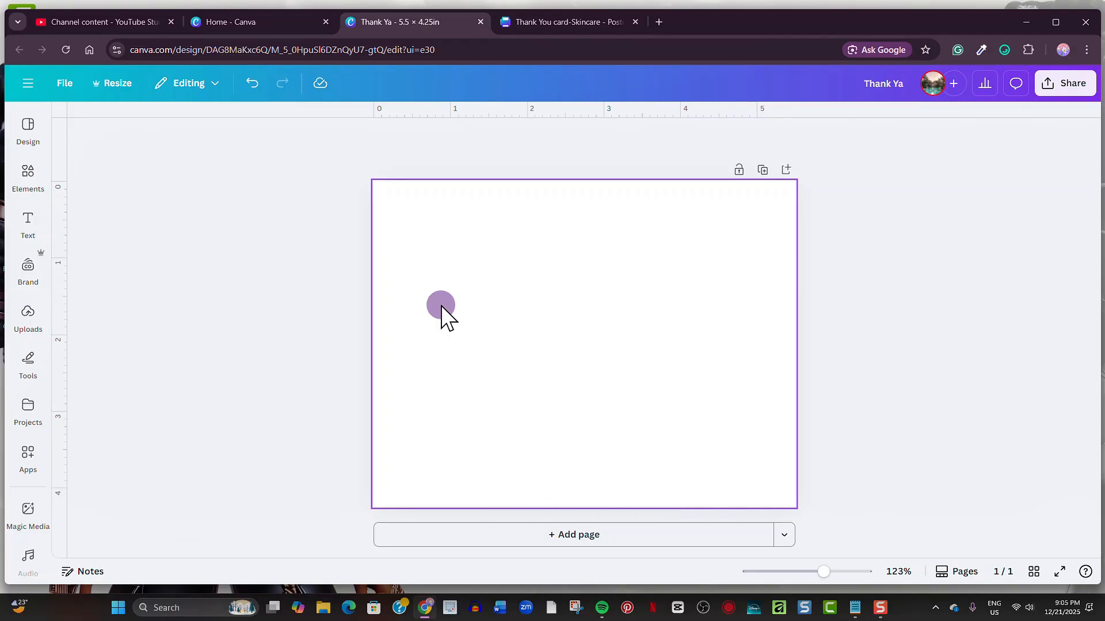
left_click(441, 305)
left_click(676, 138)
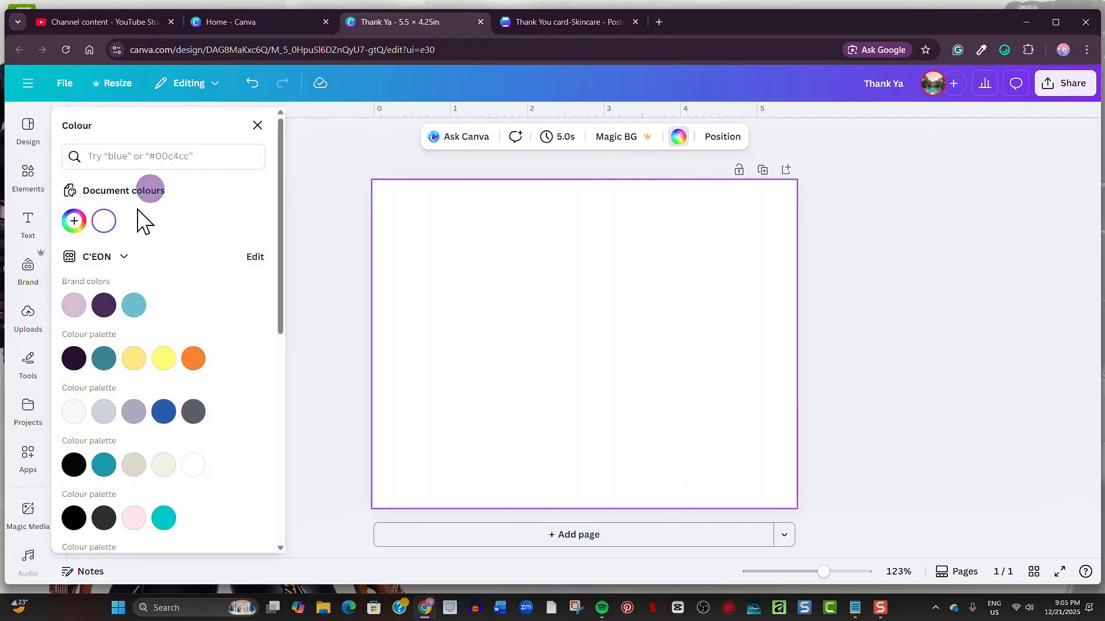
left_click(70, 470)
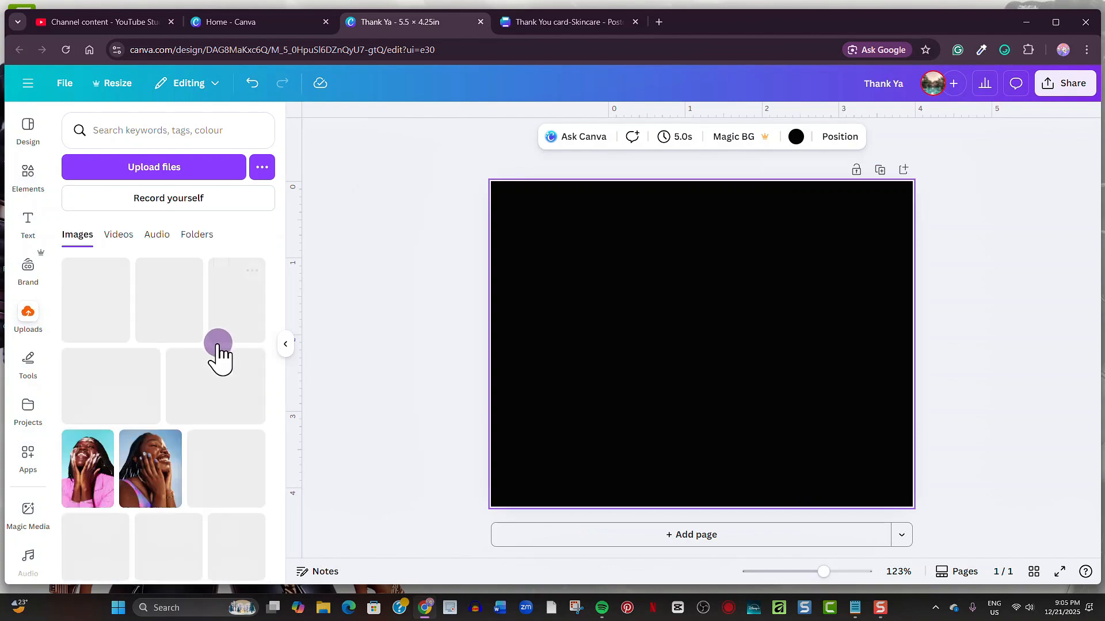
- Insert an uploaded portrait and set the photo of the braided woman in the purple top as the page background
left_click(95, 475)
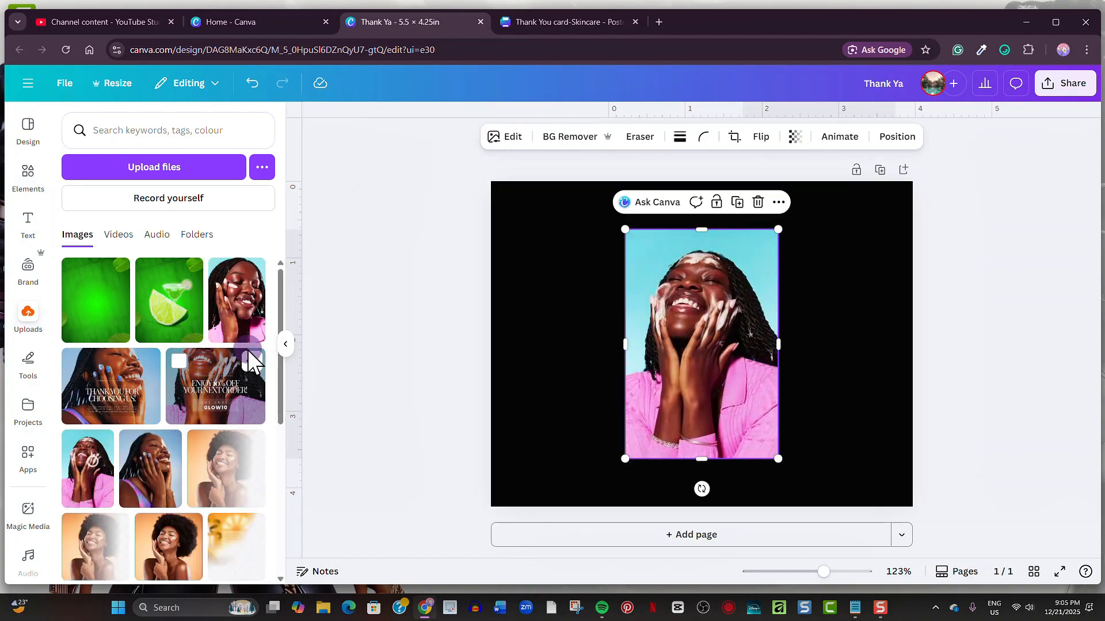
left_click(286, 344)
right_click(602, 293)
left_click(685, 509)
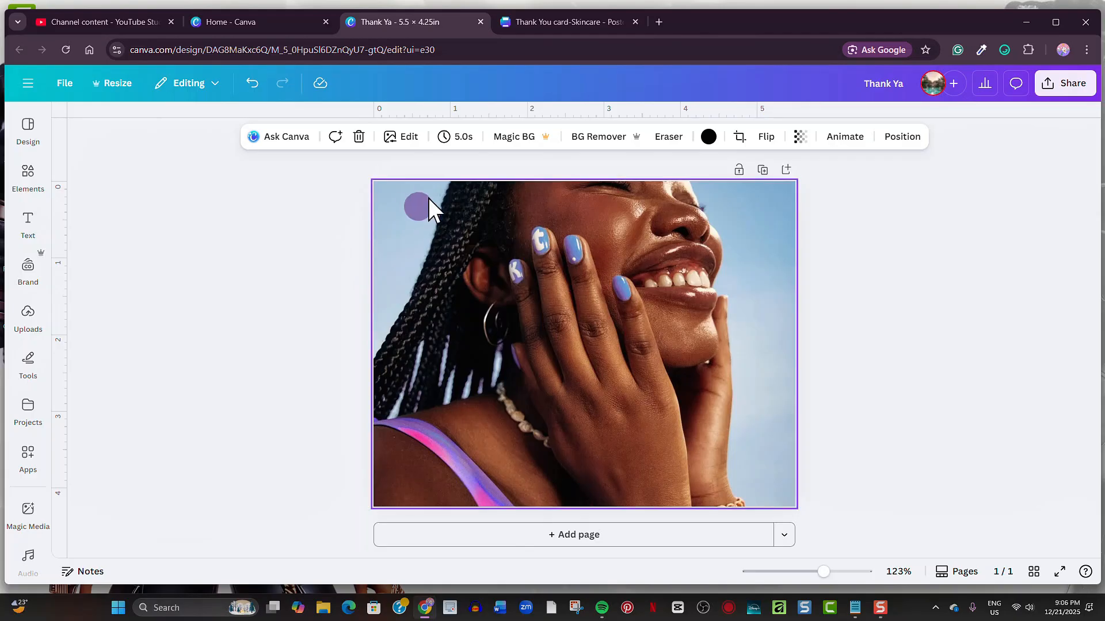
- Apply the Polar filter to the background photo at full intensity
left_click(409, 137)
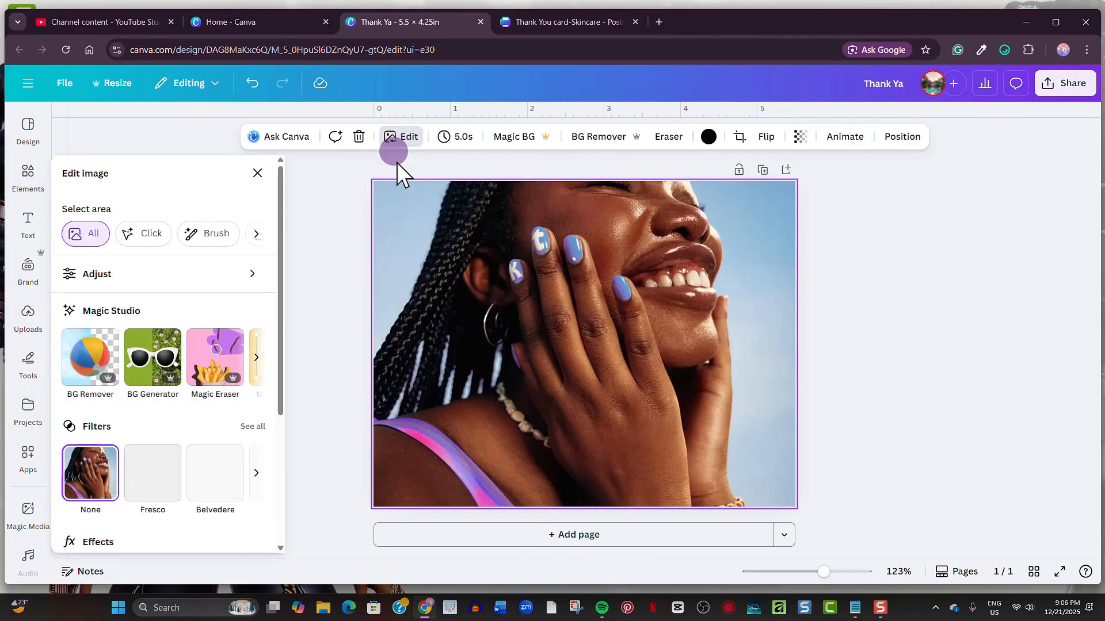
left_click(522, 291)
left_click(266, 427)
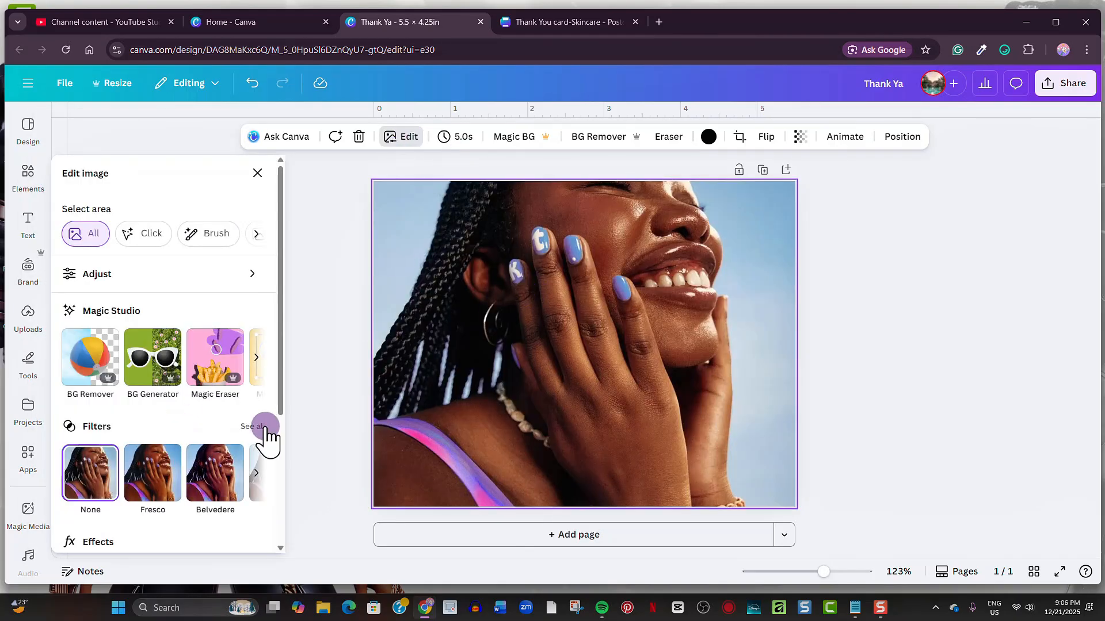
scroll(217, 345, "down", 8)
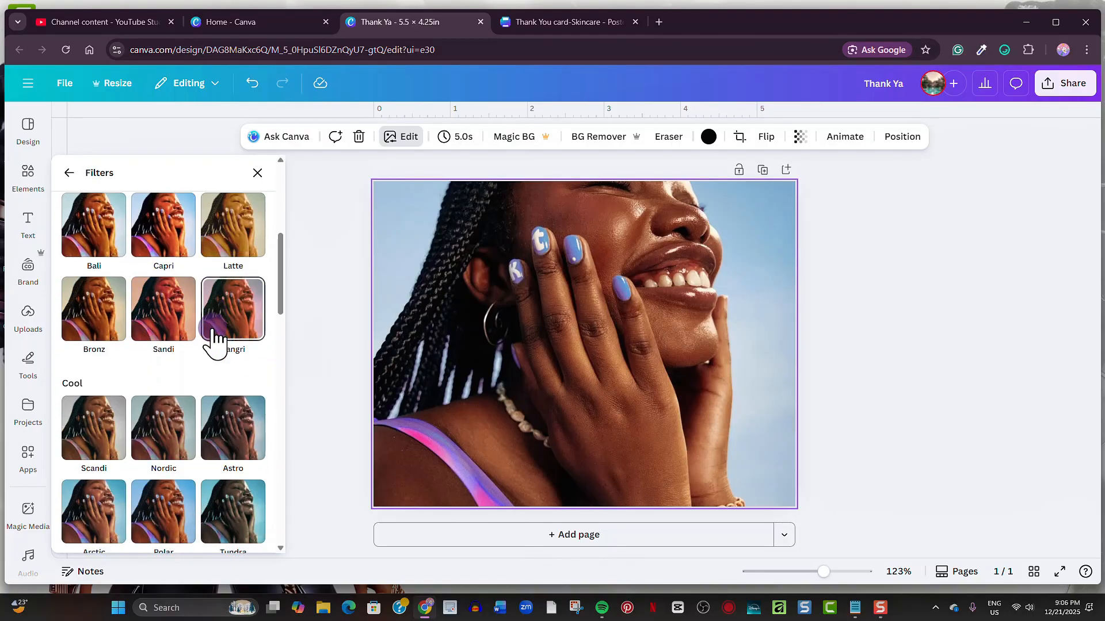
left_click(180, 370)
left_click(262, 475)
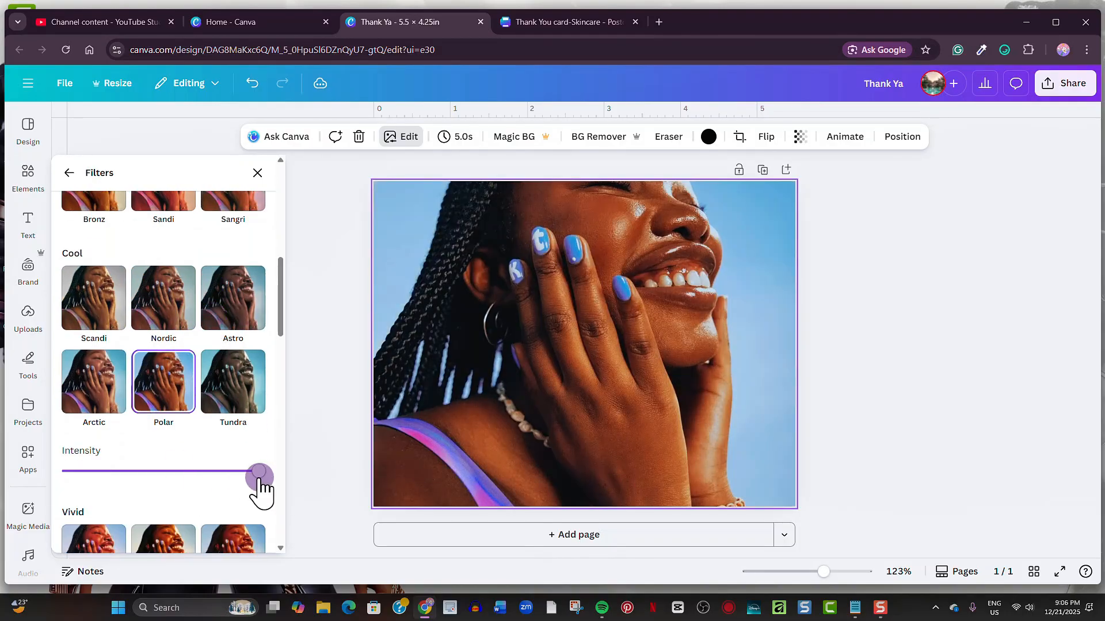
left_click(98, 217)
left_click(69, 173)
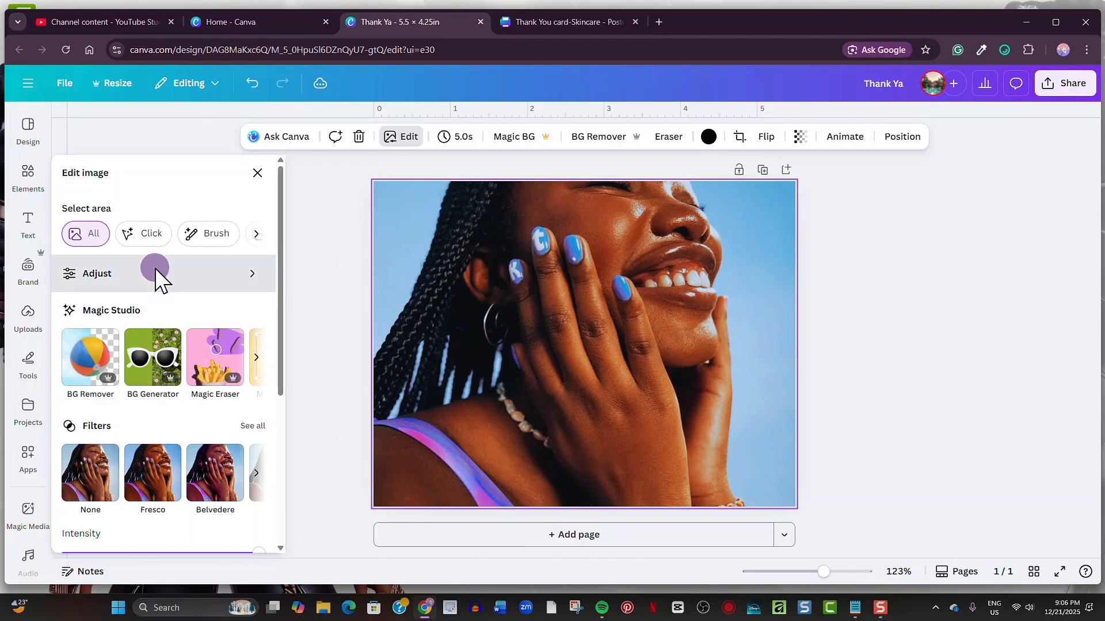
- Set the background photo's brightness to 20 and adjust its highlights
left_click(154, 271)
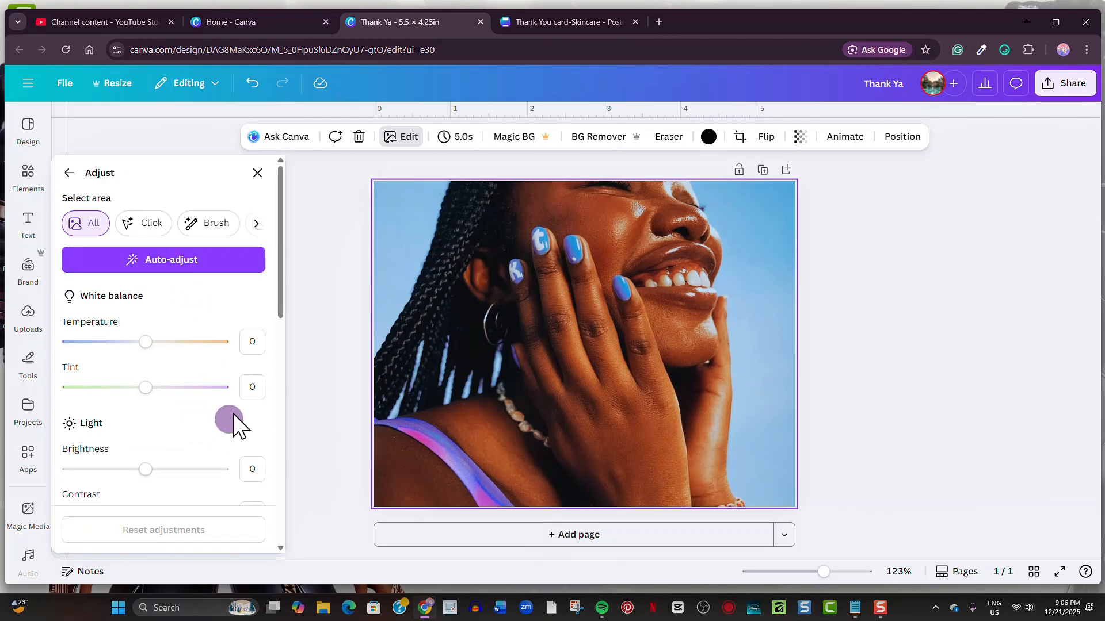
key("Return")
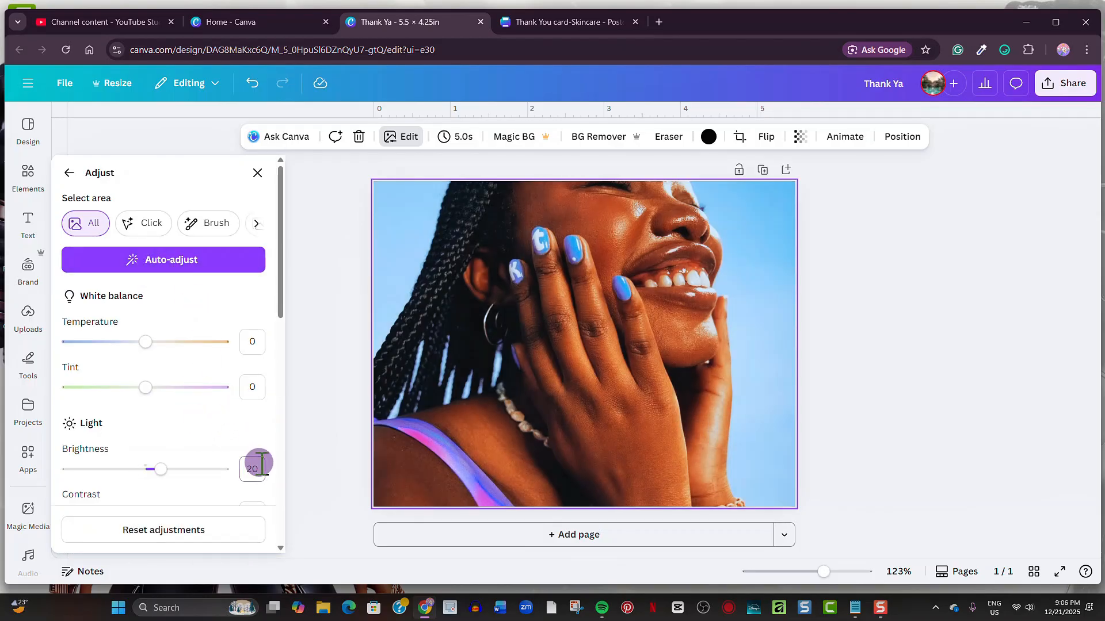
scroll(248, 454, "down", 2)
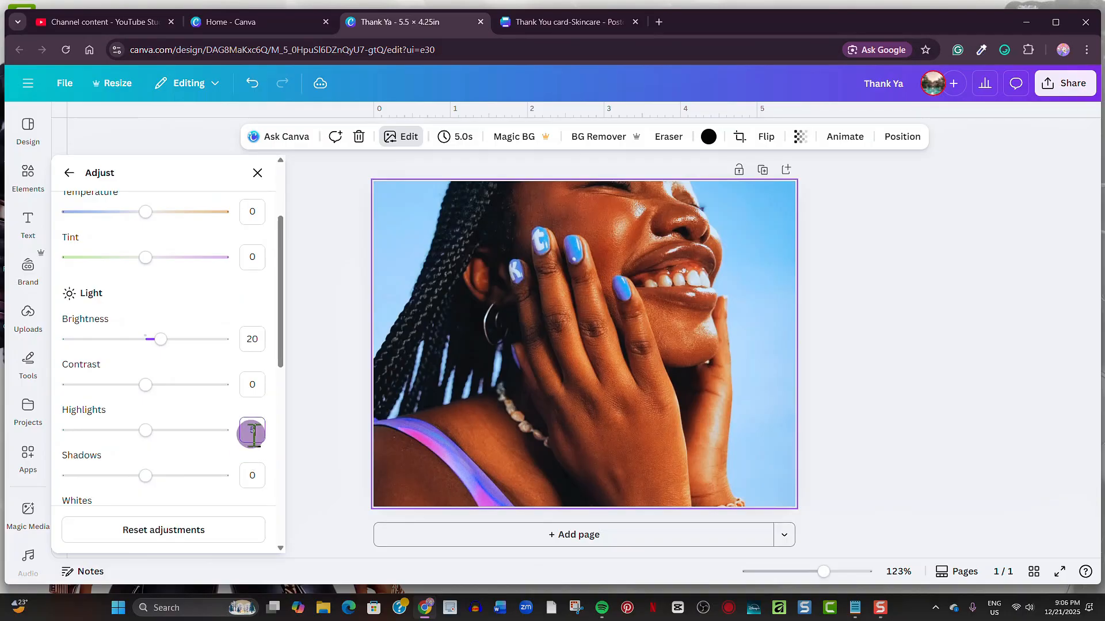
key("Return")
- Set the sharpness to 16 in the background photo's texture adjustments
scroll(251, 434, "down", 5)
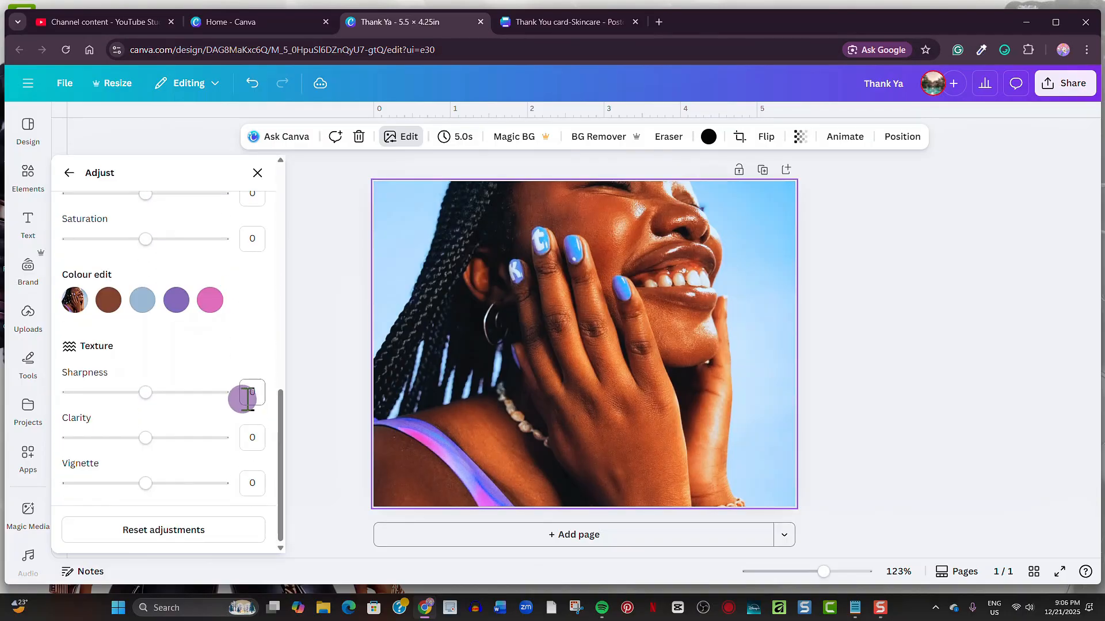
type("16")
key("Return")
left_click(257, 444)
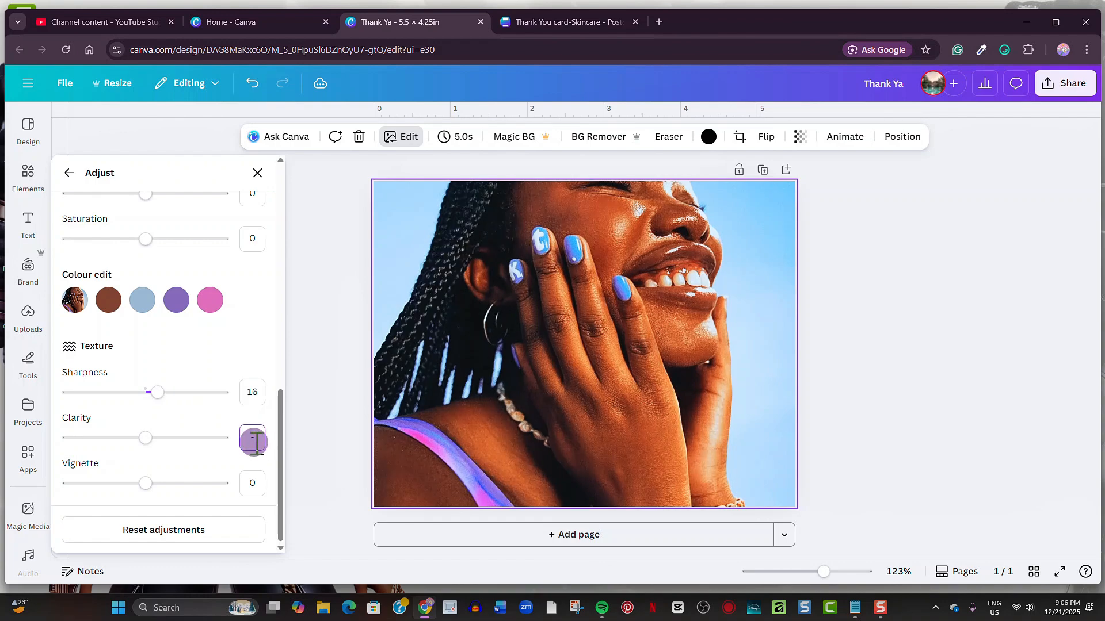
left_click(257, 173)
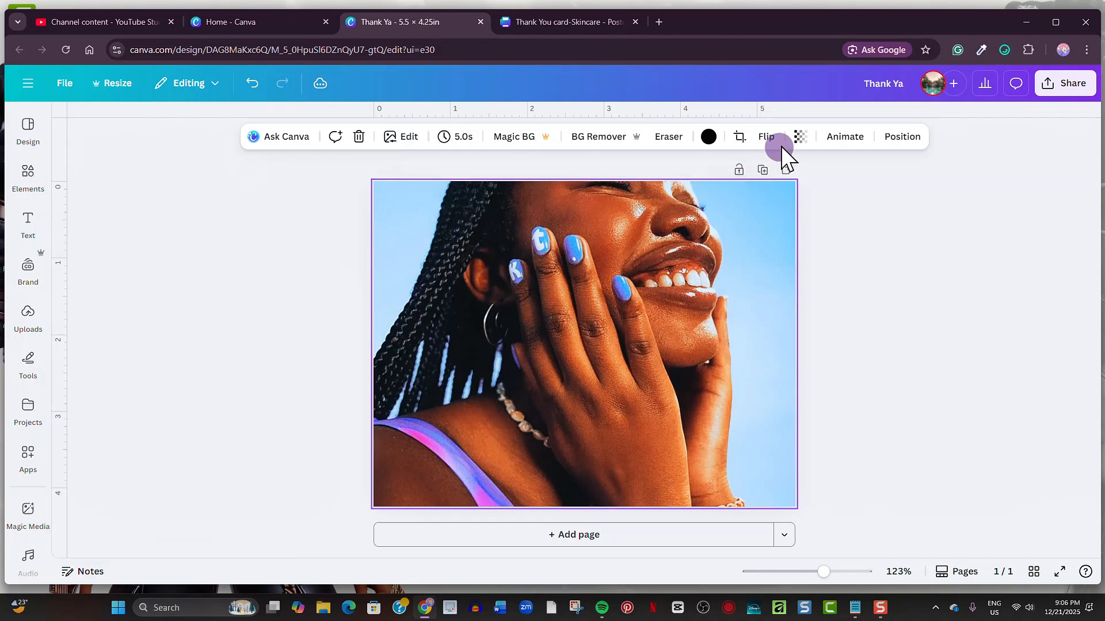
- Lower the background photo's transparency value to about 86 so the black shows through
left_click(799, 141)
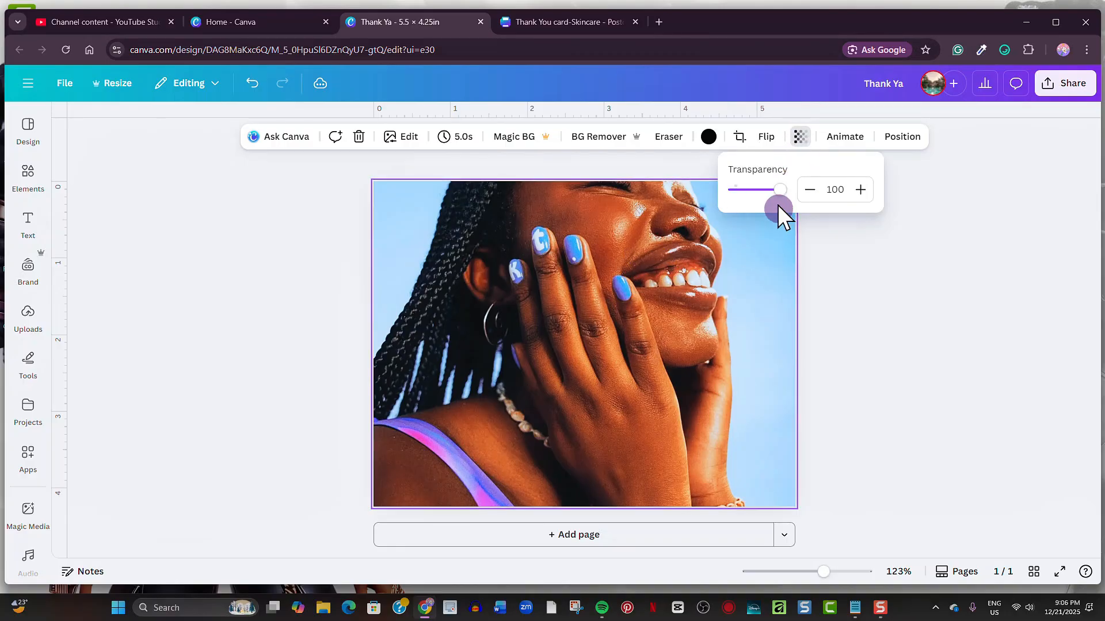
left_click_drag(783, 191, 777, 194)
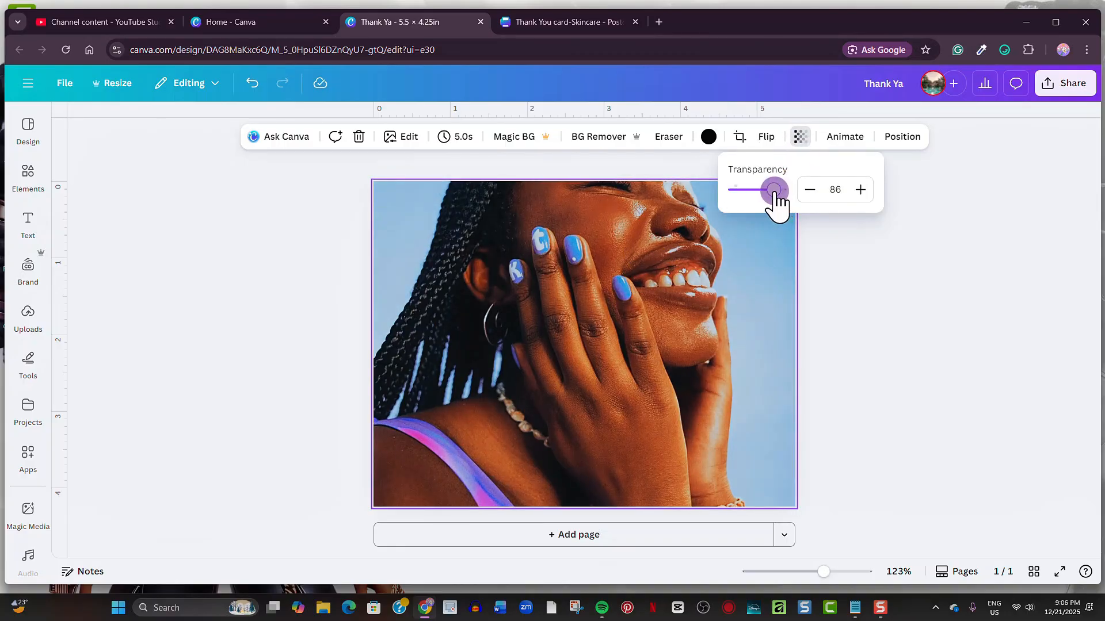
left_click(884, 326)
- Add the text "GORGEOUS SKINCARE" in capitals and widen its letter spacing to about 596
type("t")
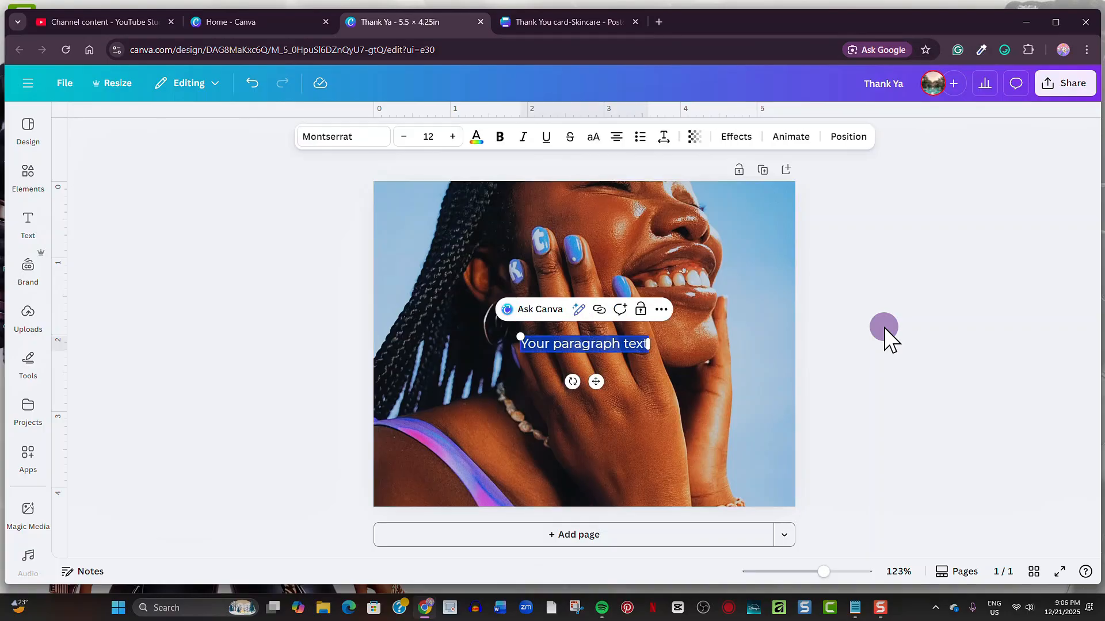
type("gd")
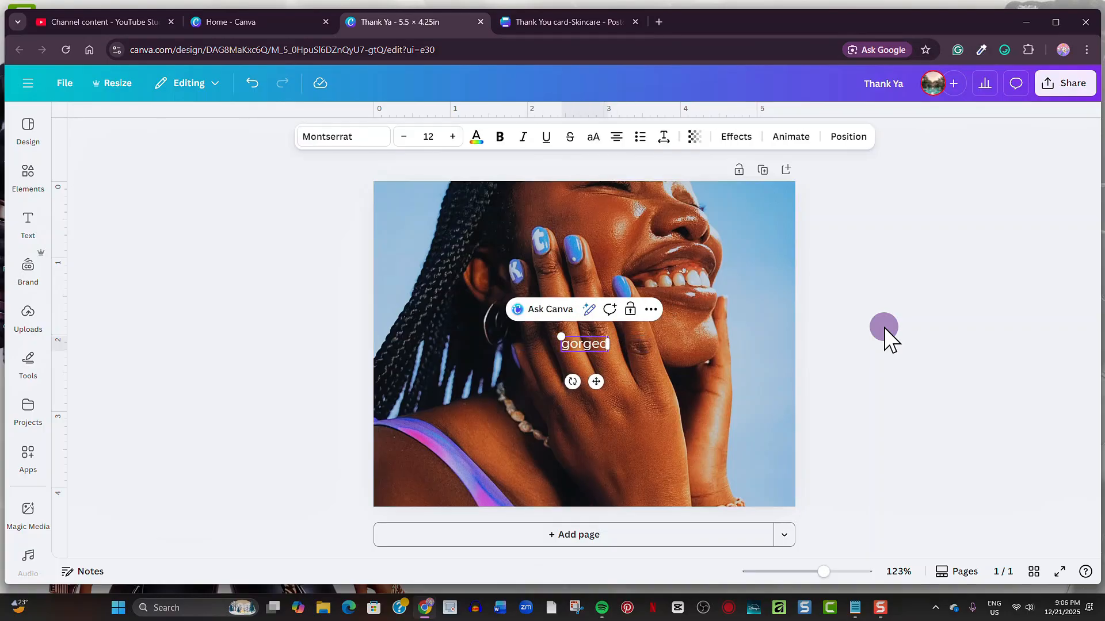
type("rgeous")
mouse_move(659, 189)
left_mouse_down()
mouse_move(643, 189)
mouse_move(681, 190)
left_mouse_up()
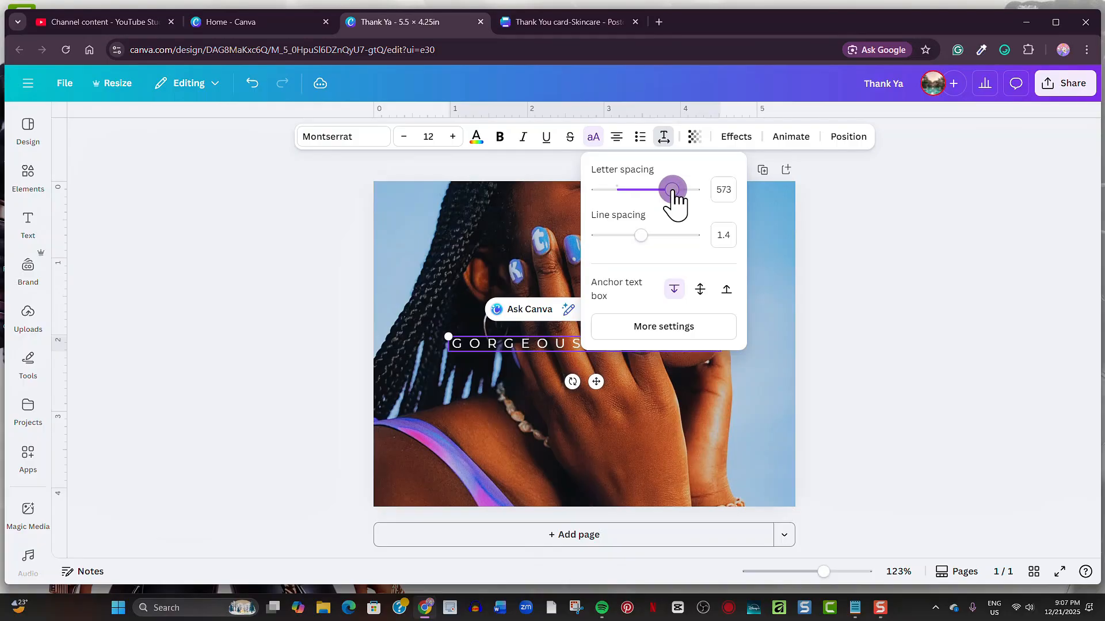
left_click(822, 308)
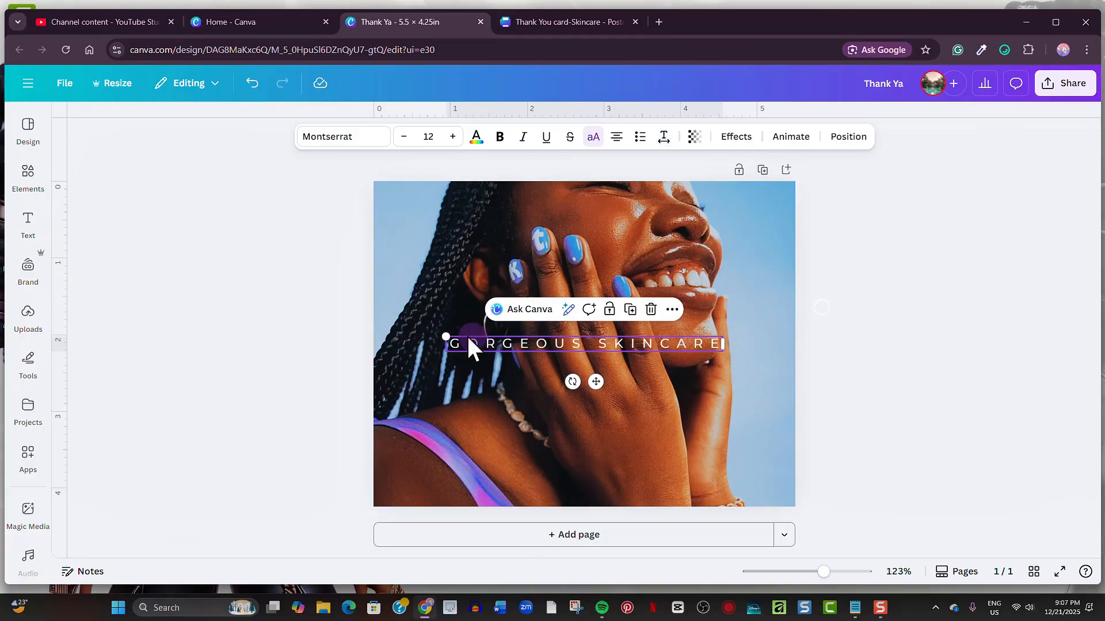
- Scale the "GORGEOUS SKINCARE" text down to size 9.8 and change its font to Poppins
left_click_drag(447, 334, 499, 332)
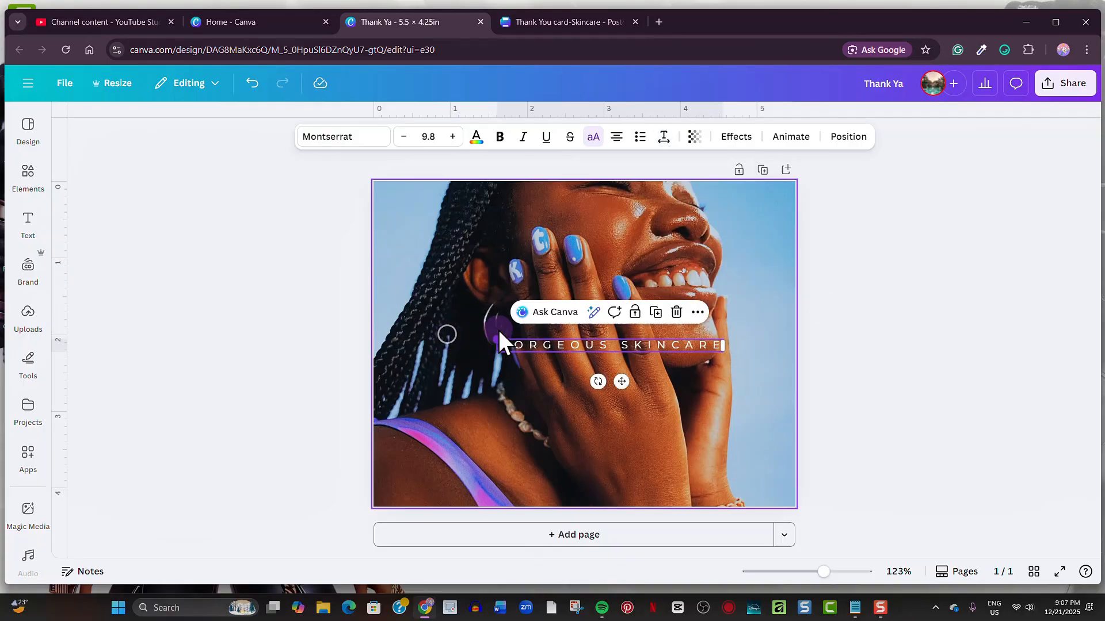
left_click(357, 138)
scroll(103, 423, "down", 1)
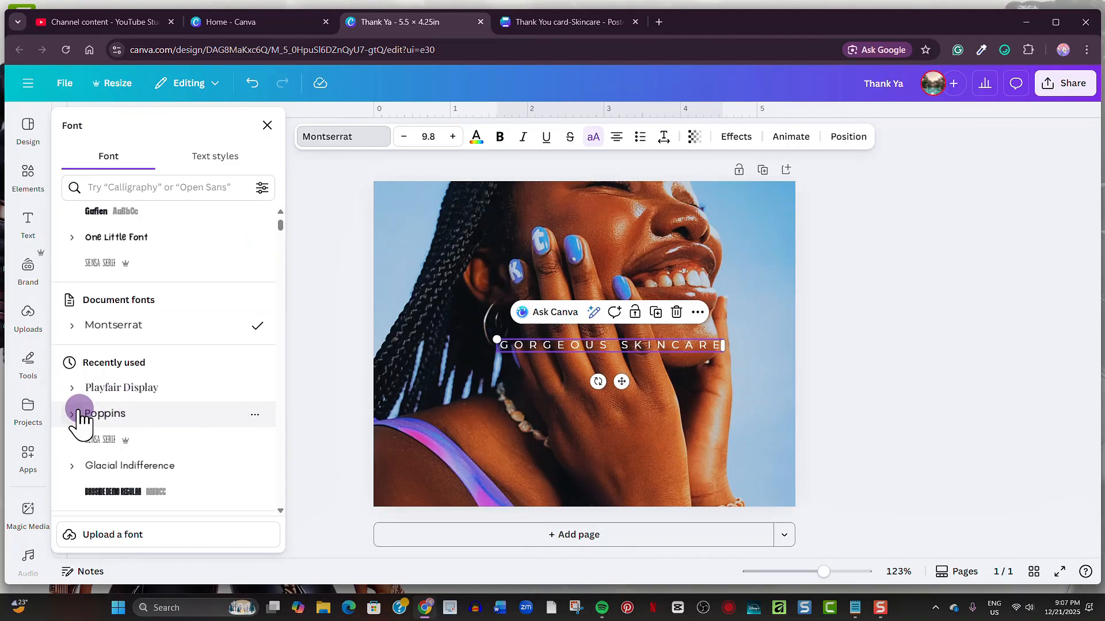
left_click(81, 416)
scroll(147, 420, "down", 1)
left_click(143, 424)
left_click(899, 288)
- Move the "GORGEOUS SKINCARE" text up to just below the fingernails, centred on the card, and reduce its font size further
left_click_drag(613, 346, 607, 305)
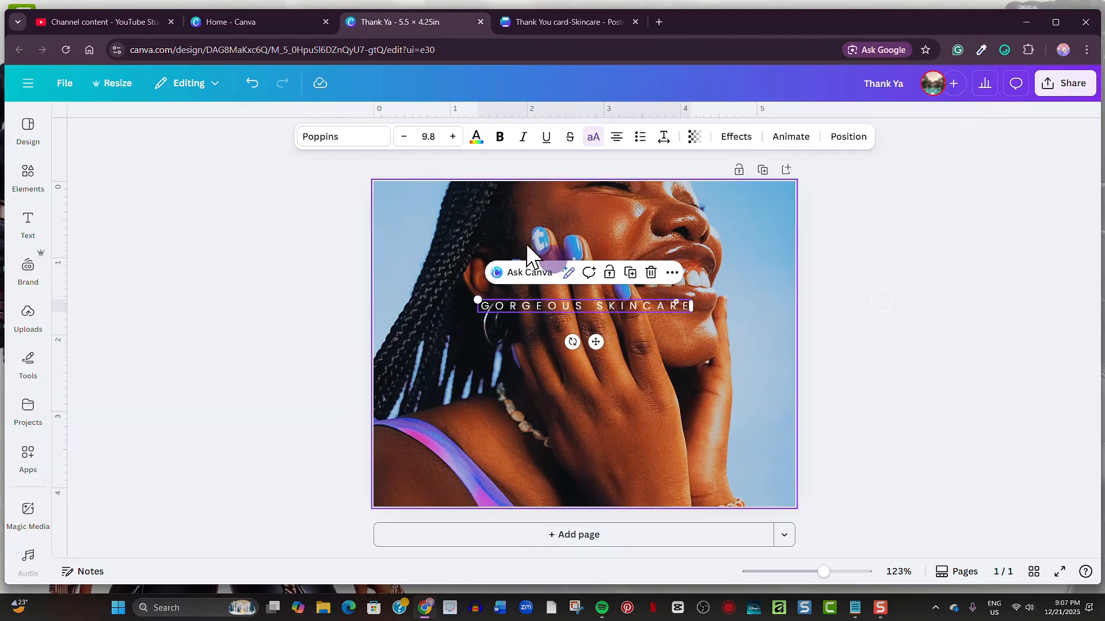
left_click(405, 137)
left_click(405, 137)
left_click(405, 138)
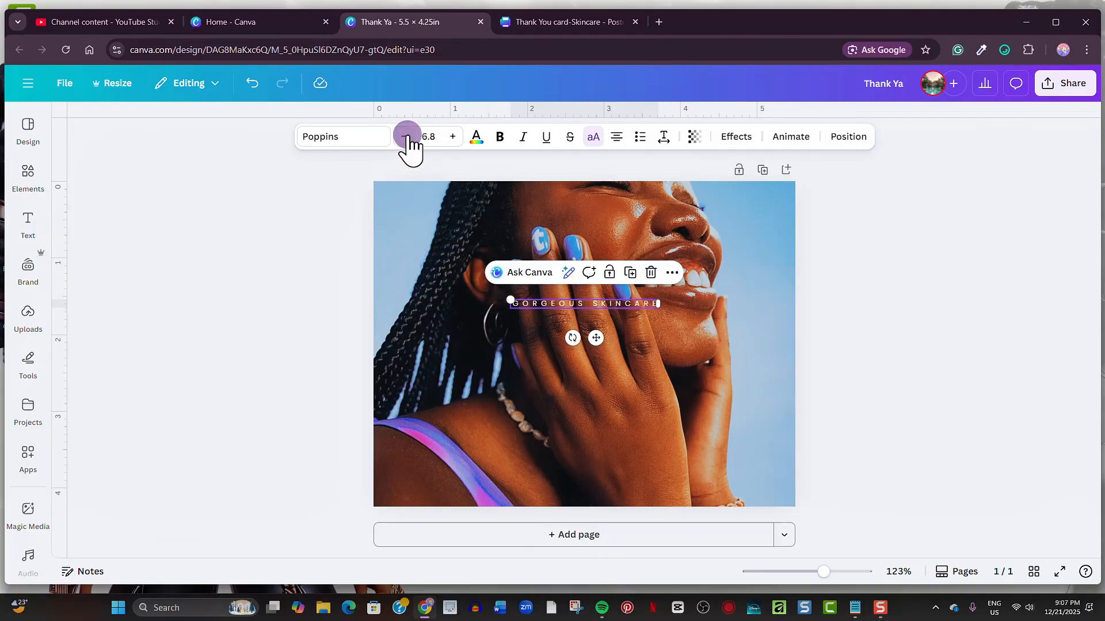
left_click(424, 133)
left_click(764, 335)
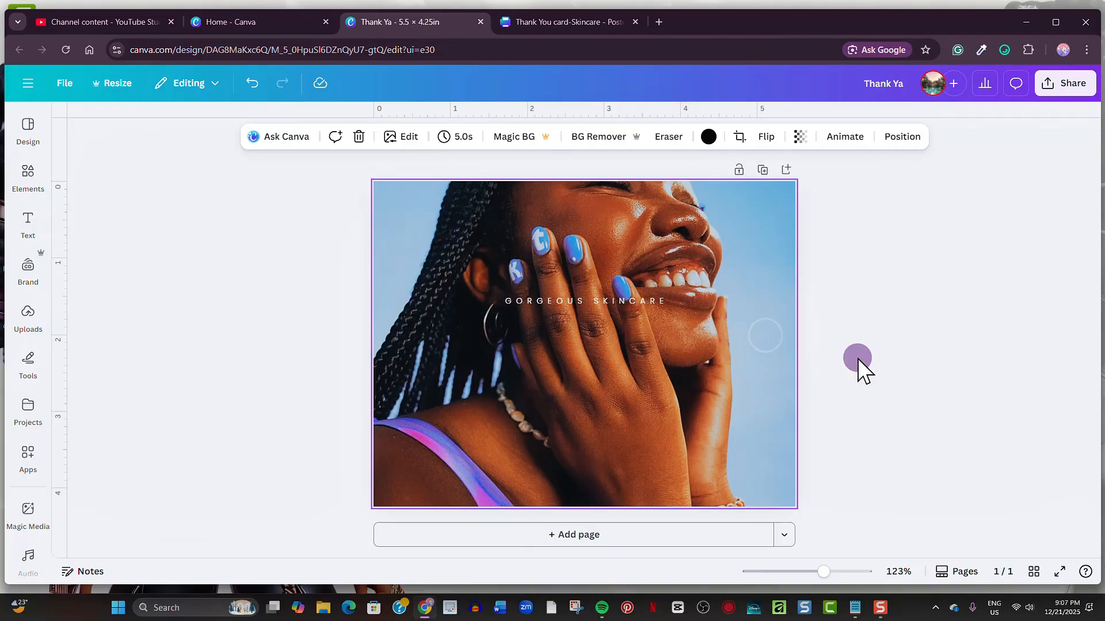
- Add a second text line reading "THANK YOU FOR CHOOSING US!" below the brand name
type("t")
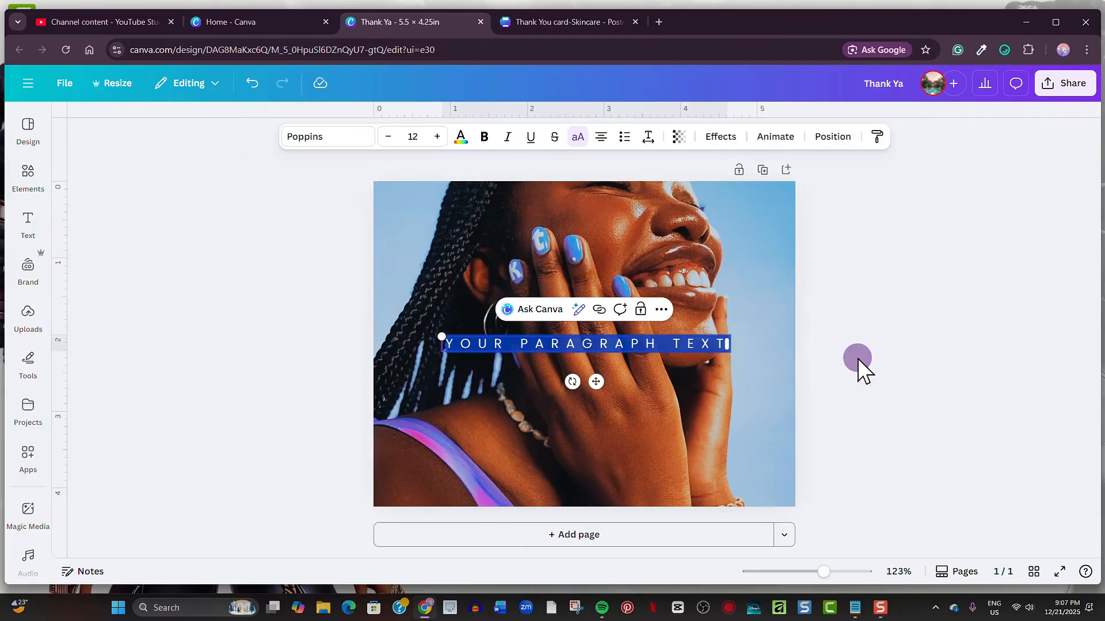
type("THANK YO")
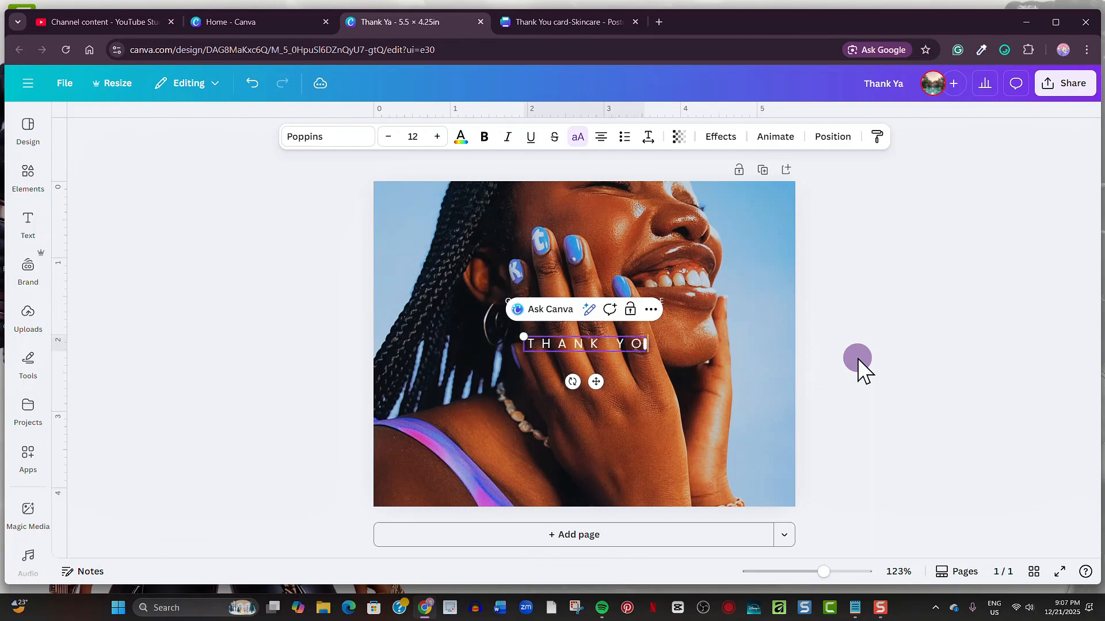
type("U FOR CHOOSING US!")
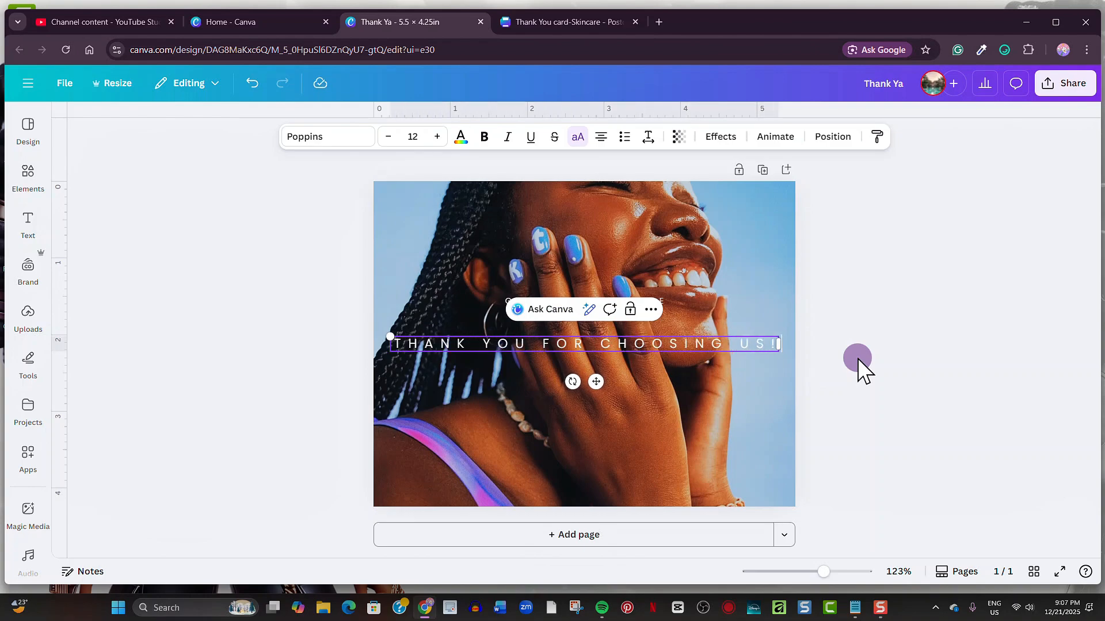
- Find the Playfair Display font and apply it to the "THANK YOU FOR CHOOSING US!" headline
left_click(322, 137)
left_click(163, 236)
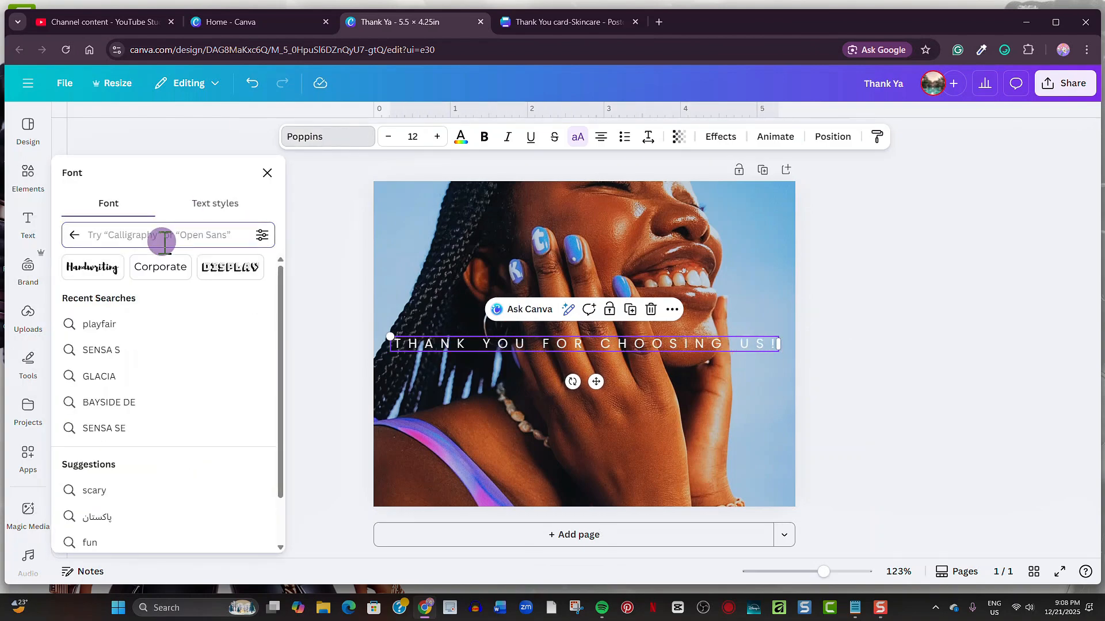
type("playfair displa")
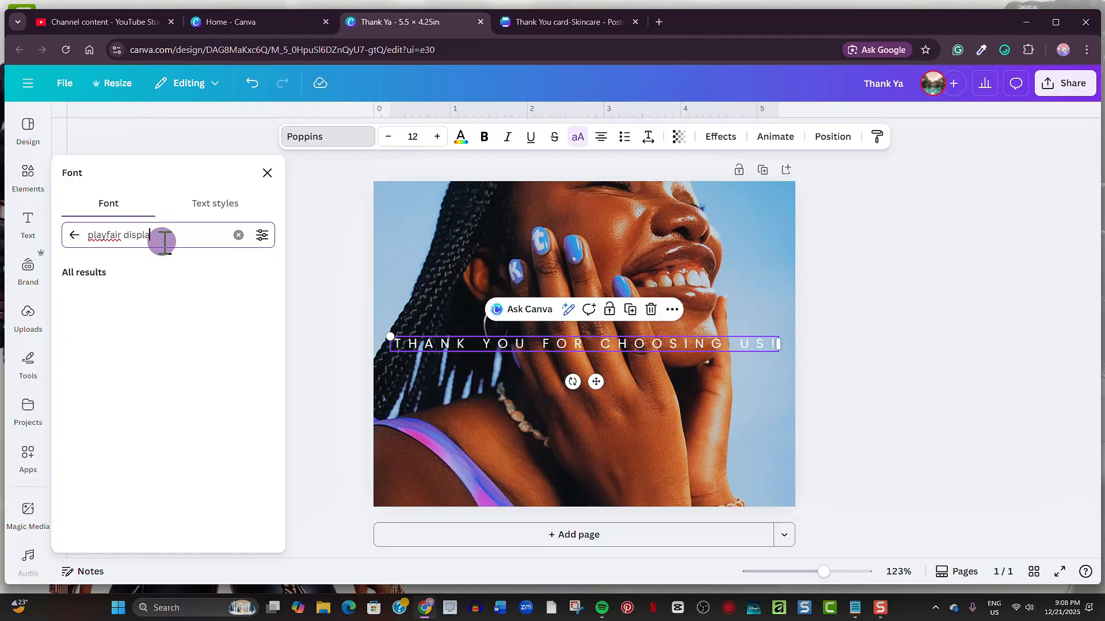
left_click(136, 361)
left_click(268, 173)
- Tighten the thank-you headline's letter spacing to -113, wrap it onto two lines and reduce its line spacing
left_click(648, 136)
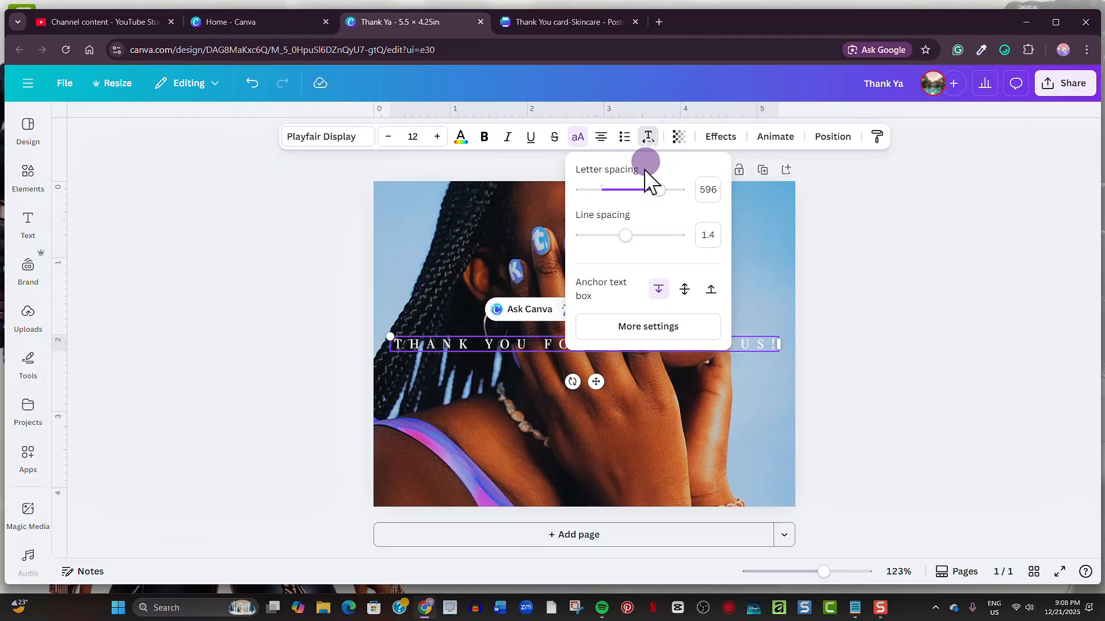
left_click_drag(644, 189, 590, 189)
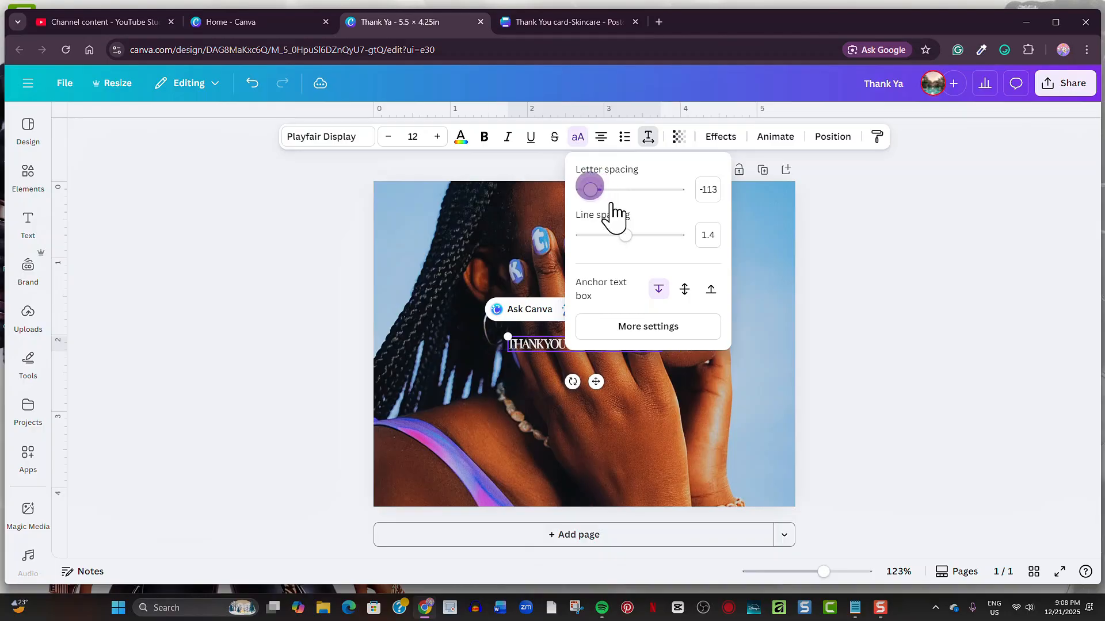
left_click(862, 328)
left_click_drag(668, 347, 590, 350)
left_click(650, 138)
left_click_drag(625, 236, 609, 235)
- Enlarge the two-line thank-you headline to size 32.6 and centre it below the brand name
left_click(590, 366)
left_click_drag(590, 366, 733, 459)
left_click(880, 407)
left_click_drag(726, 389, 688, 399)
left_click(823, 409)
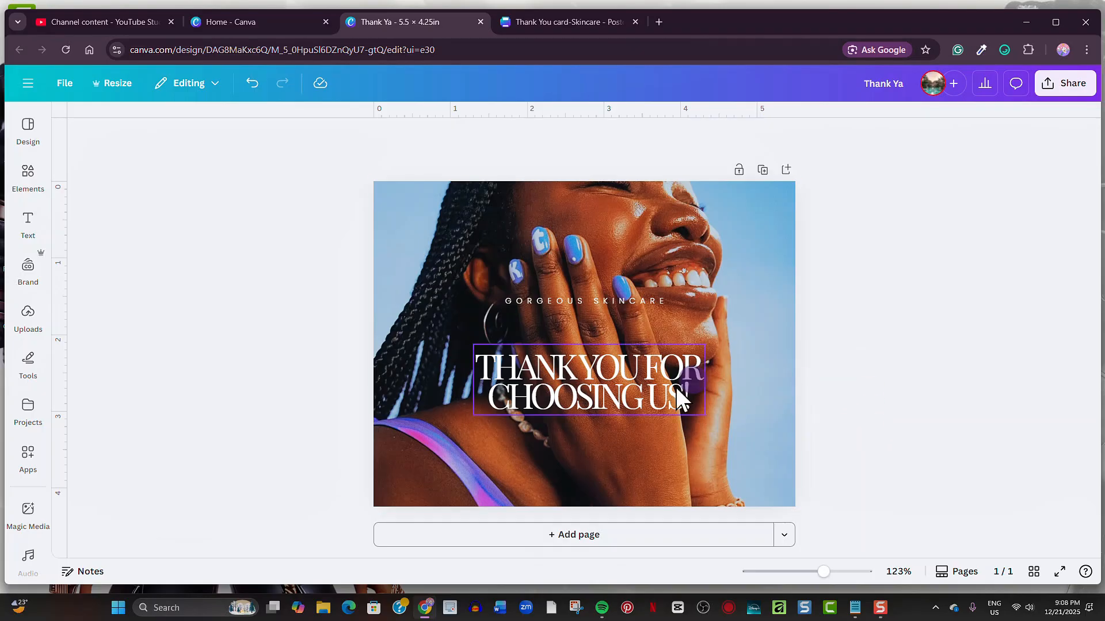
- Apply the Lift effect to the thank-you headline with an intensity of 69
left_click(658, 396)
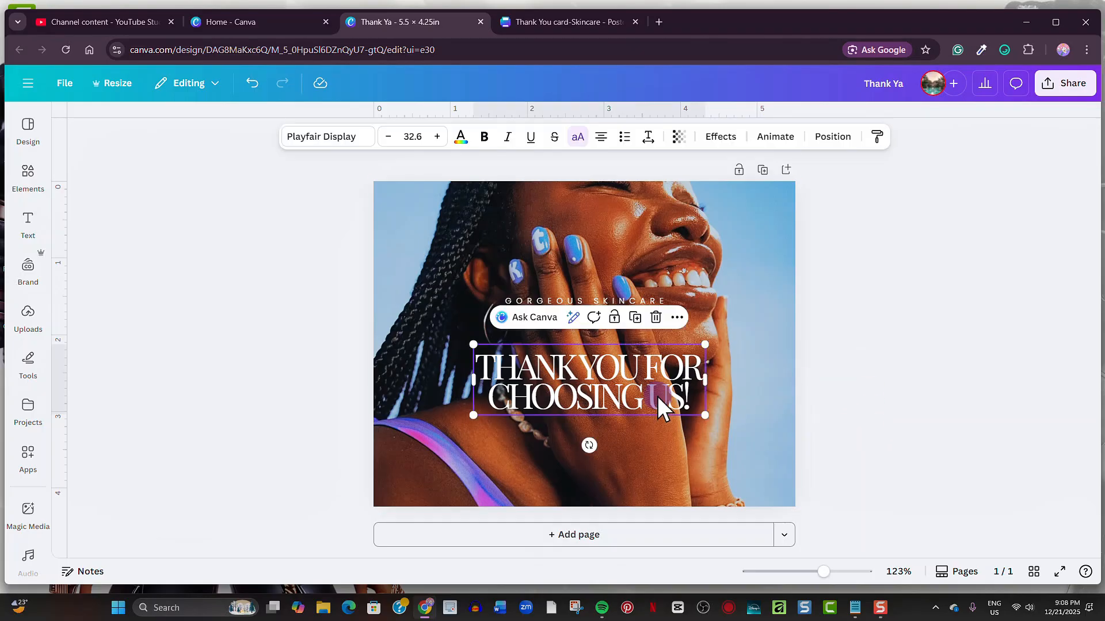
left_click(720, 136)
left_click(232, 246)
left_click(122, 332)
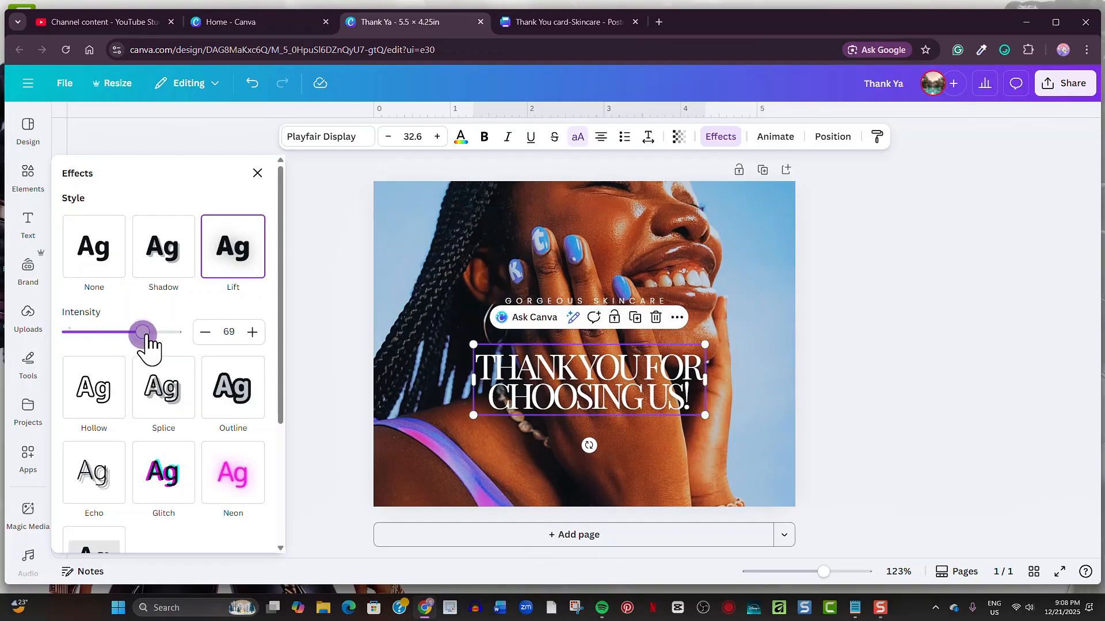
- Apply the Lift effect to the "GORGEOUS SKINCARE" text with an intensity of 70
left_click(516, 298)
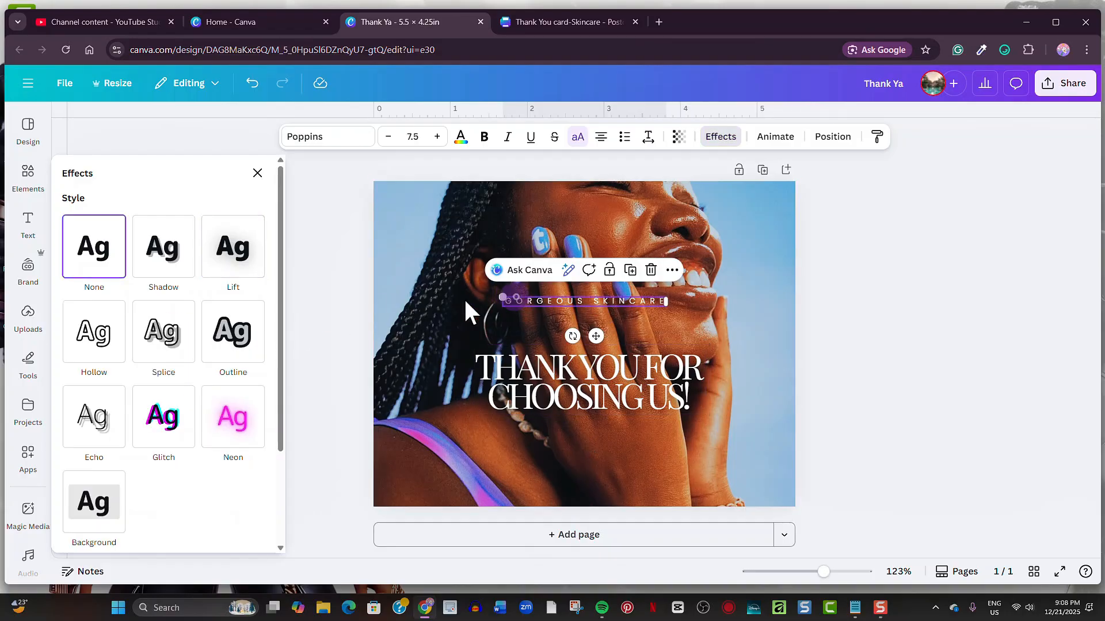
left_click(210, 271)
left_click_drag(123, 331, 148, 332)
left_click(895, 434)
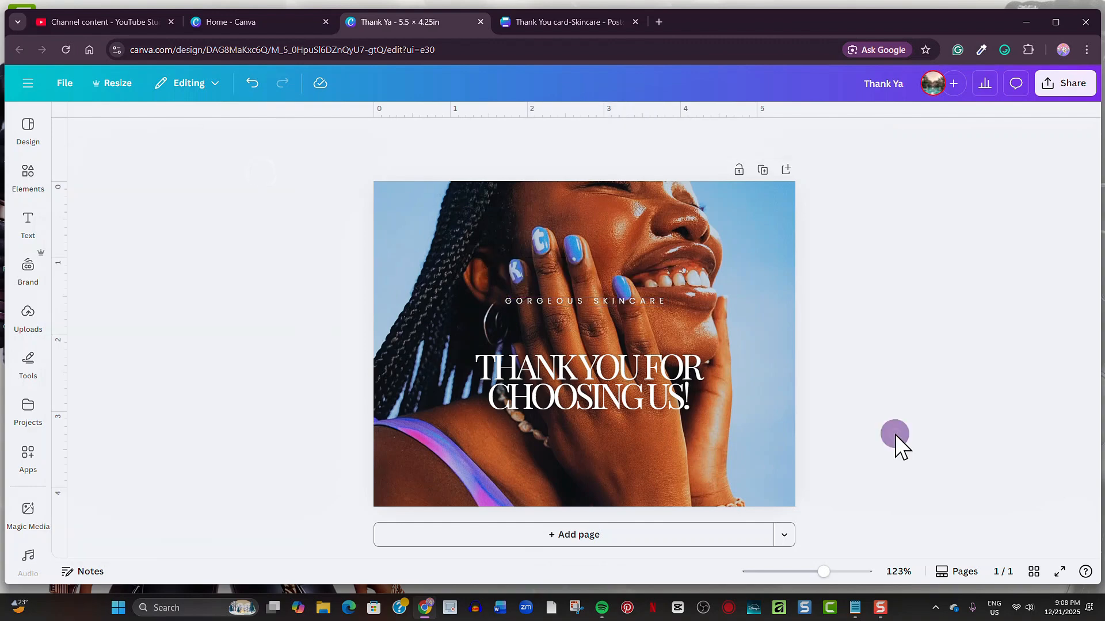
- Add a rectangle and shape it into a wide, low box directly below the headline
key("r")
left_click(876, 409)
left_click_drag(612, 328, 698, 424)
left_click_drag(610, 438, 616, 472)
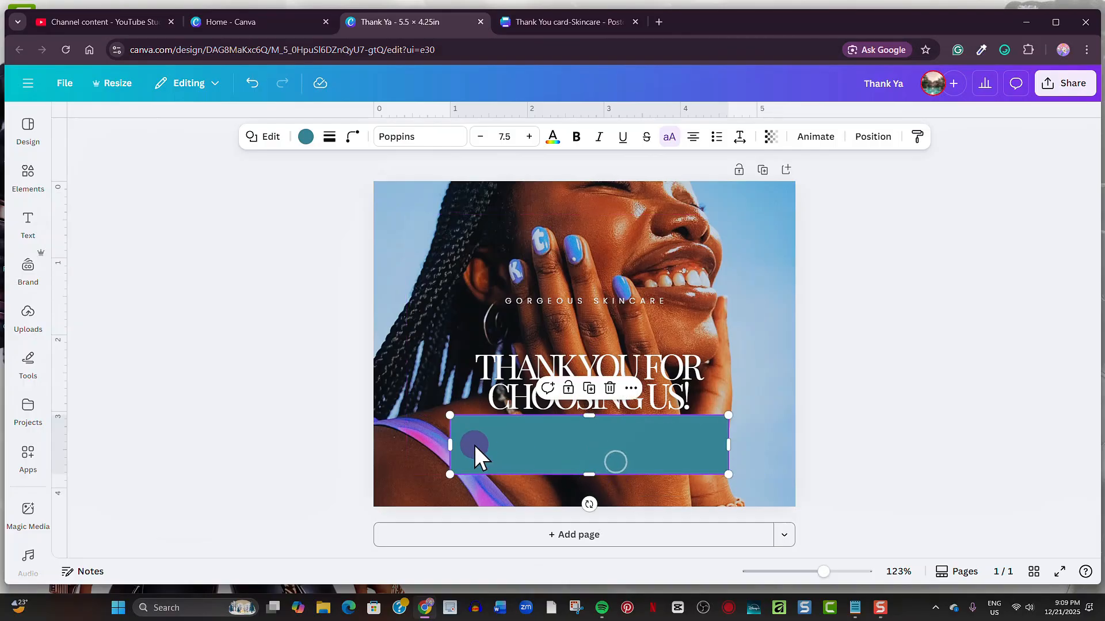
left_click_drag(449, 445, 457, 445)
- Fill the rectangle with a gradient, add a third colour stop, and darken the middle and last stops to black
left_click(306, 137)
left_click(163, 268)
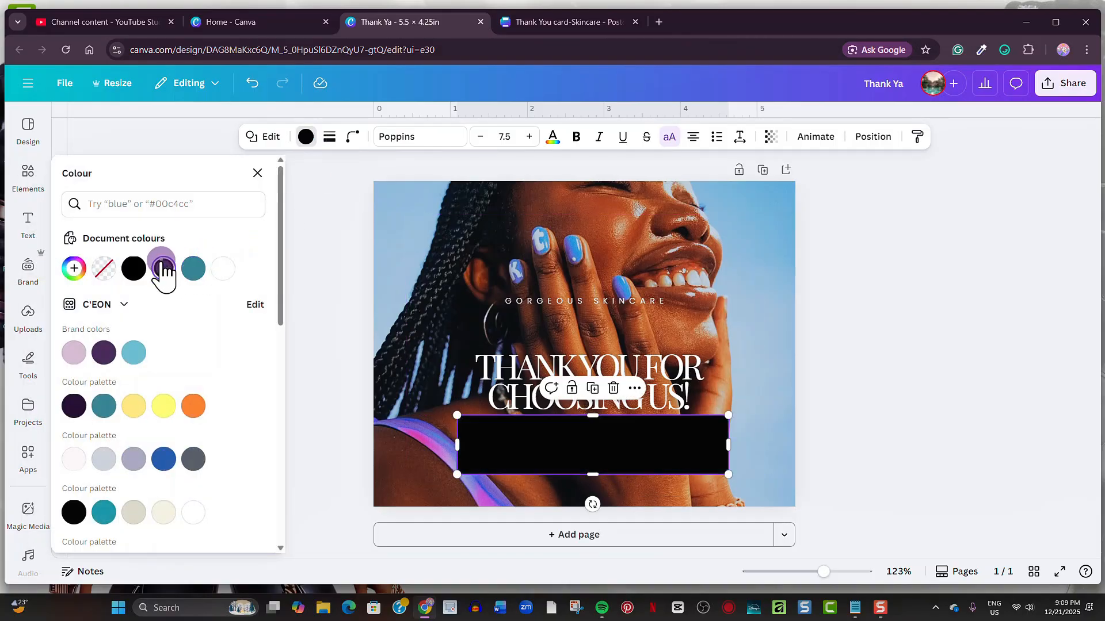
left_click(163, 268)
left_click(212, 303)
left_click(147, 362)
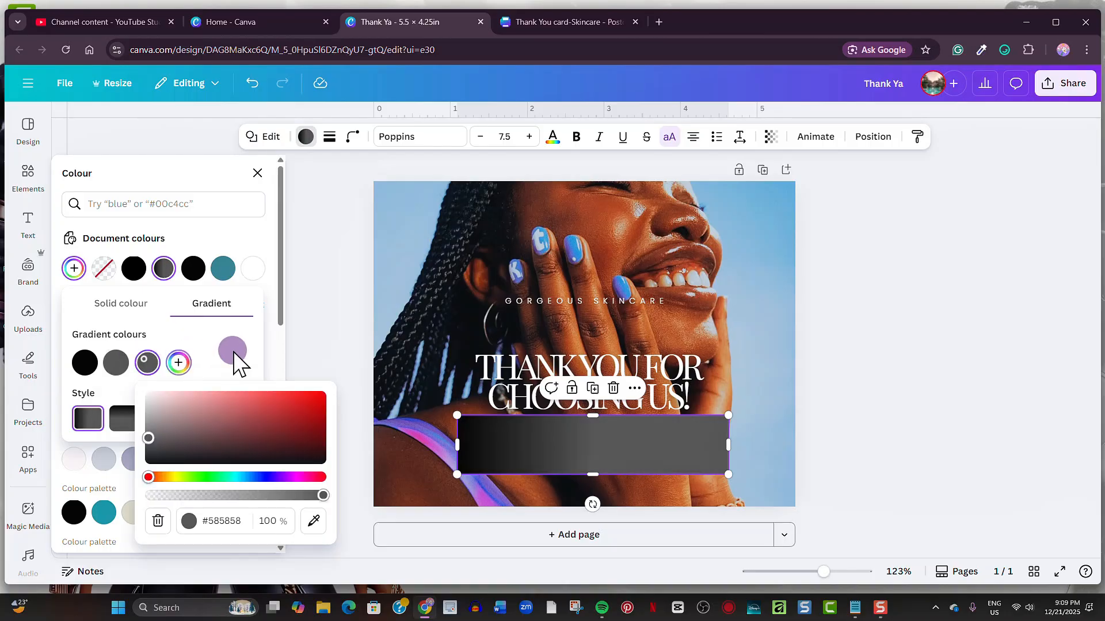
left_click_drag(178, 456, 147, 465)
left_click(86, 367)
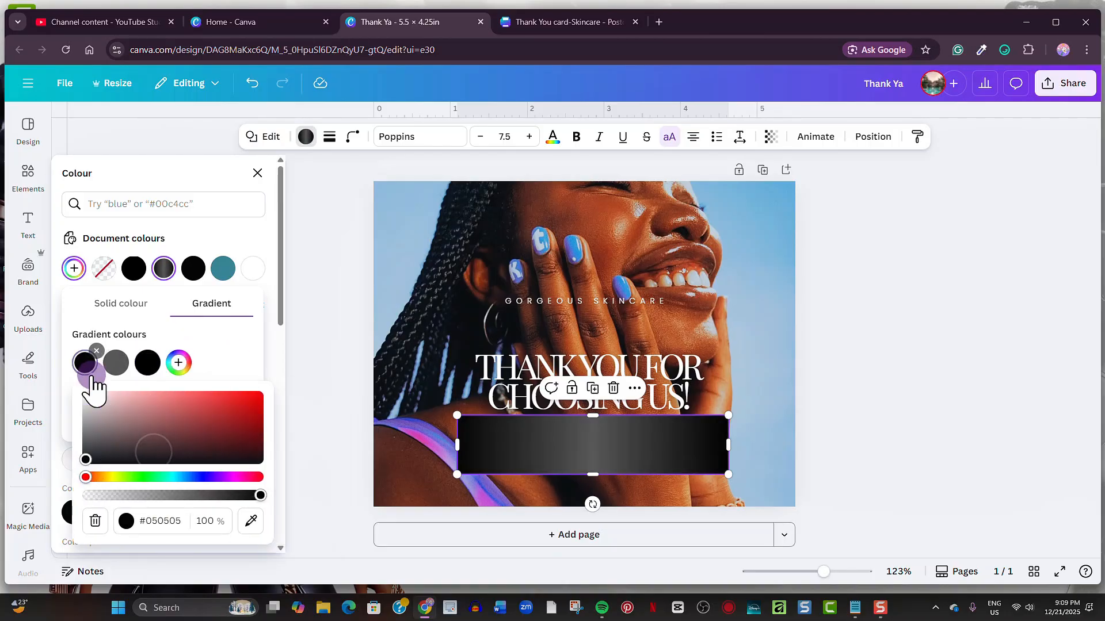
left_click(115, 368)
left_click_drag(133, 460, 87, 456)
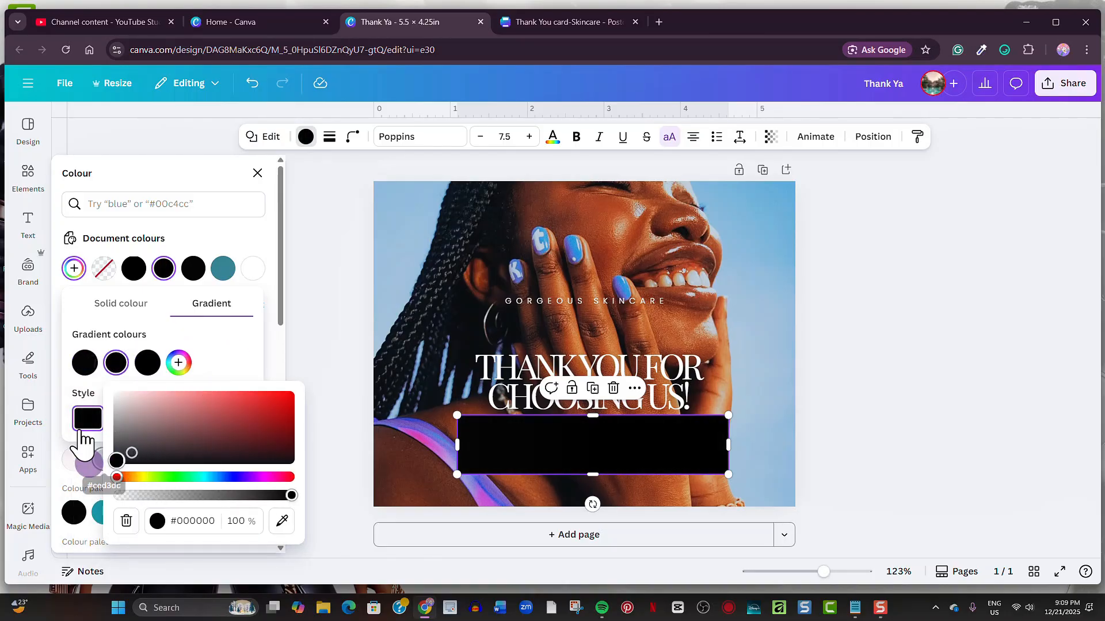
- Lower the opacity of the gradient's first and last colour stops so the rectangle's ends turn translucent
left_click(84, 362)
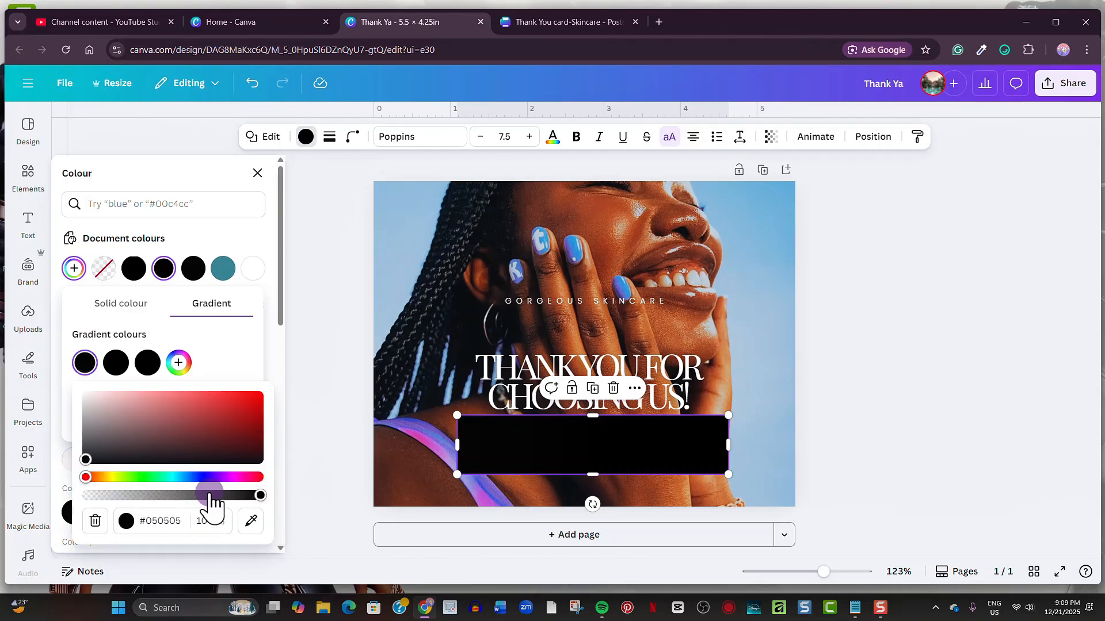
left_click_drag(210, 495, 181, 496)
left_click(147, 362)
left_click_drag(313, 496, 288, 496)
left_click(824, 443)
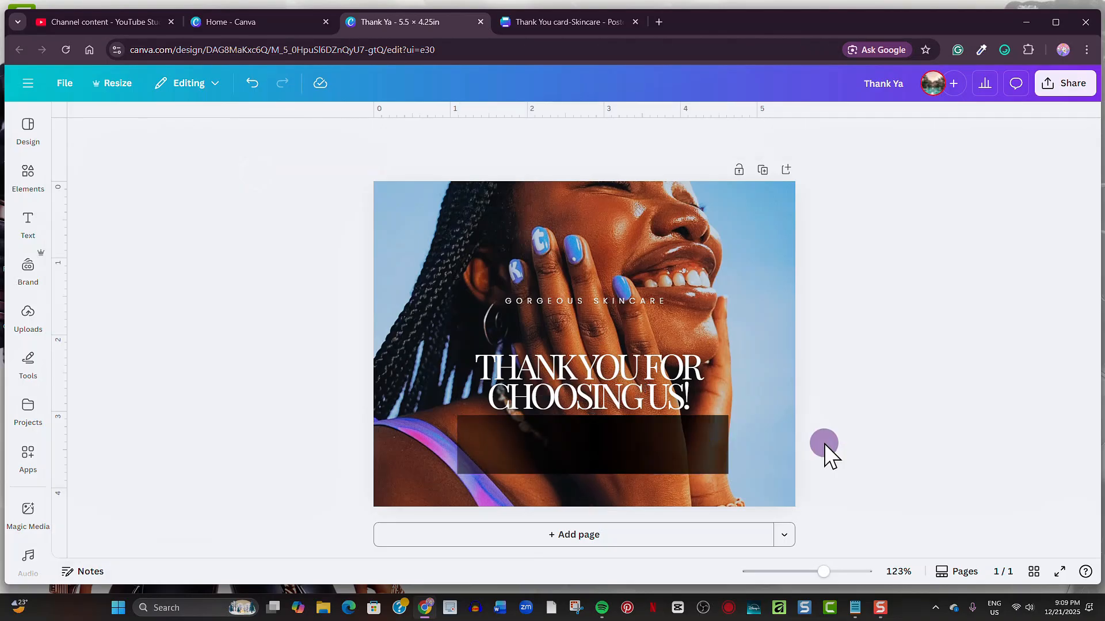
- Lower the rectangle's overall opacity and narrow it to the width of the headline
left_click(722, 454)
left_click(771, 138)
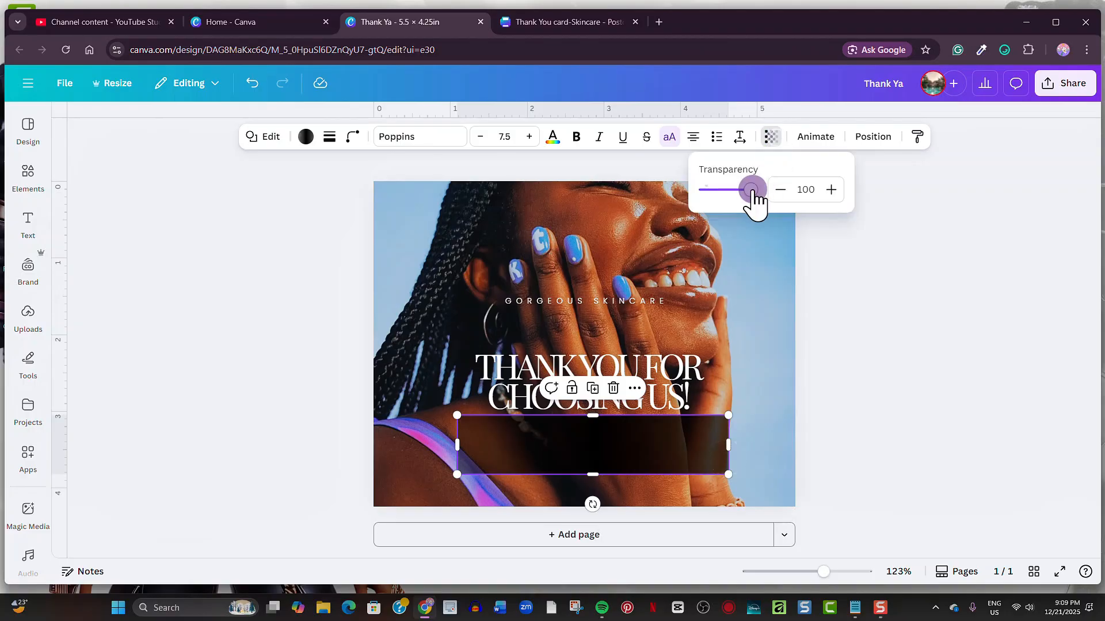
left_click_drag(748, 192, 725, 190)
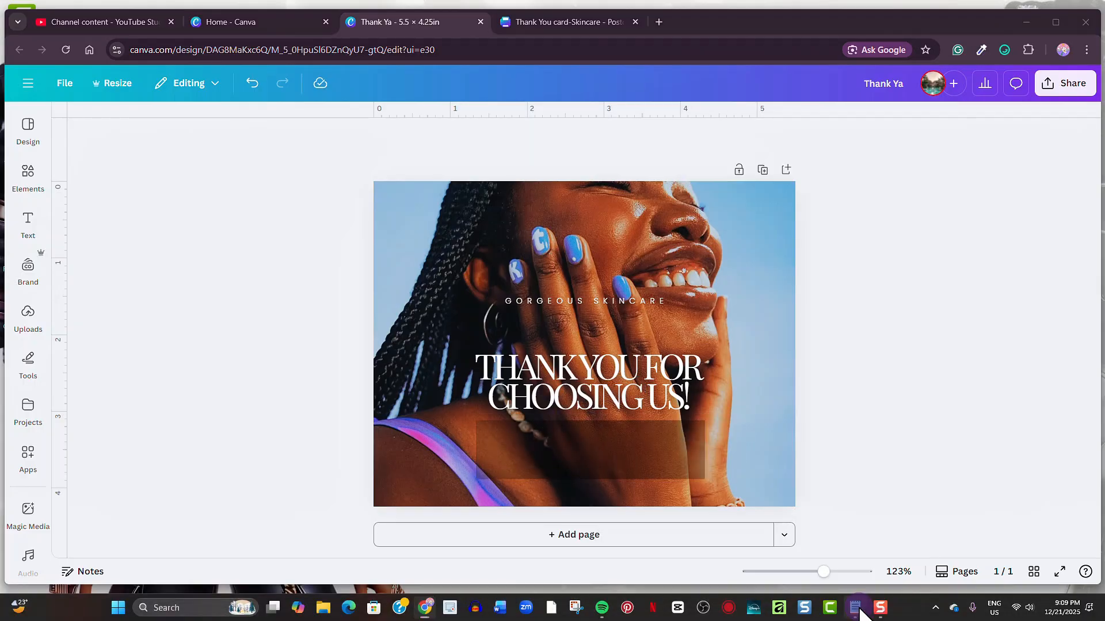
- Switch to Notepad, copy the whole "Your skin deserves love, care, and intention" message, and return to the card design
left_click(856, 607)
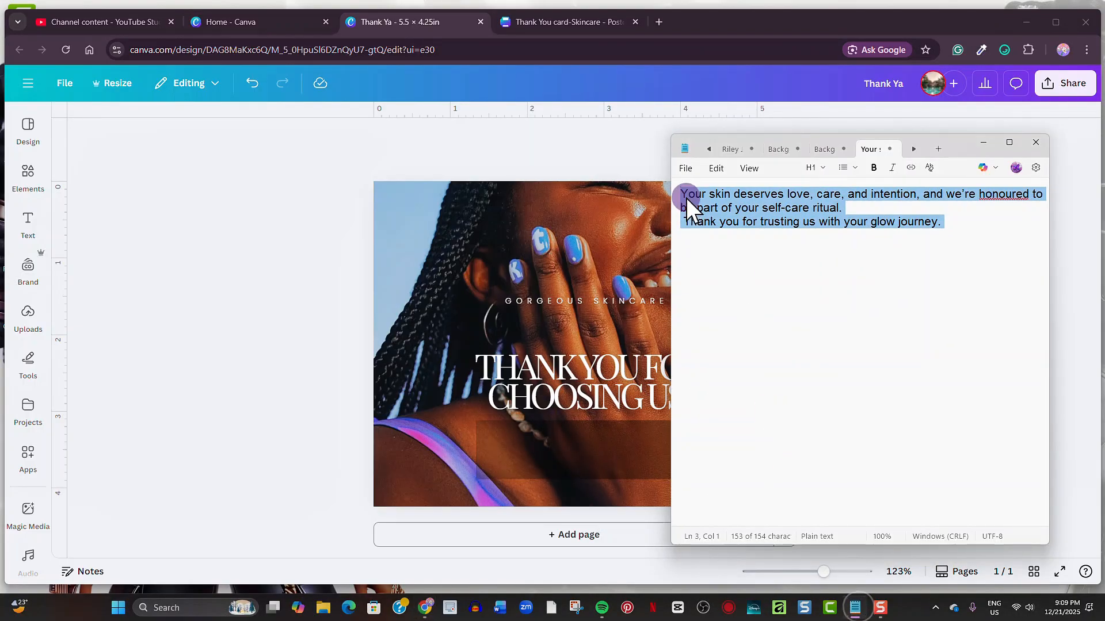
left_click_drag(685, 198, 932, 220)
right_click(891, 221)
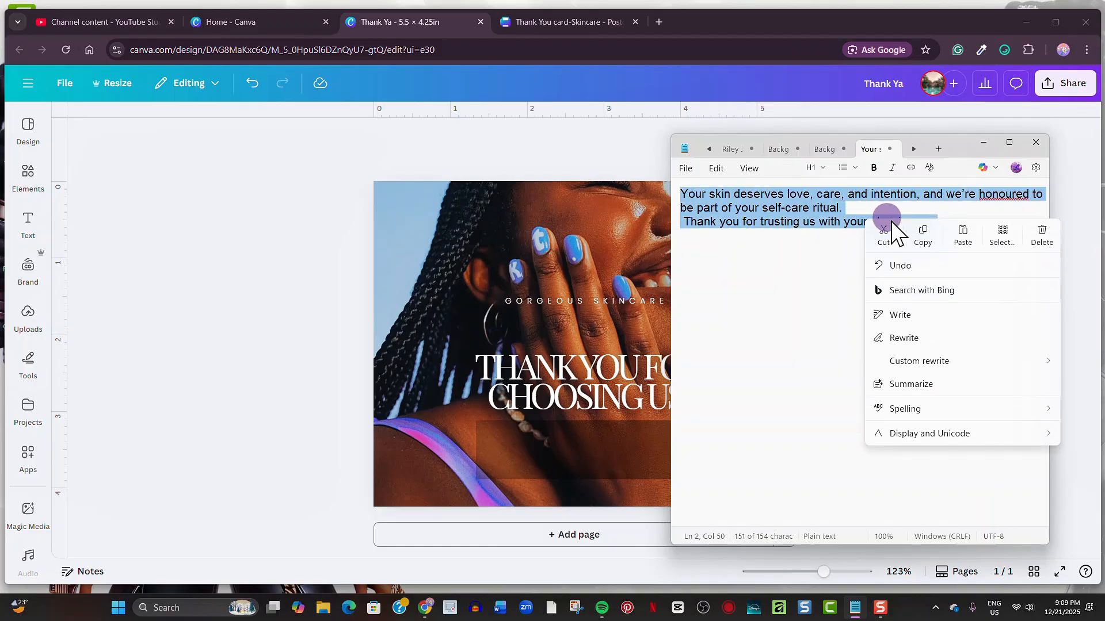
left_click(921, 236)
left_click(984, 144)
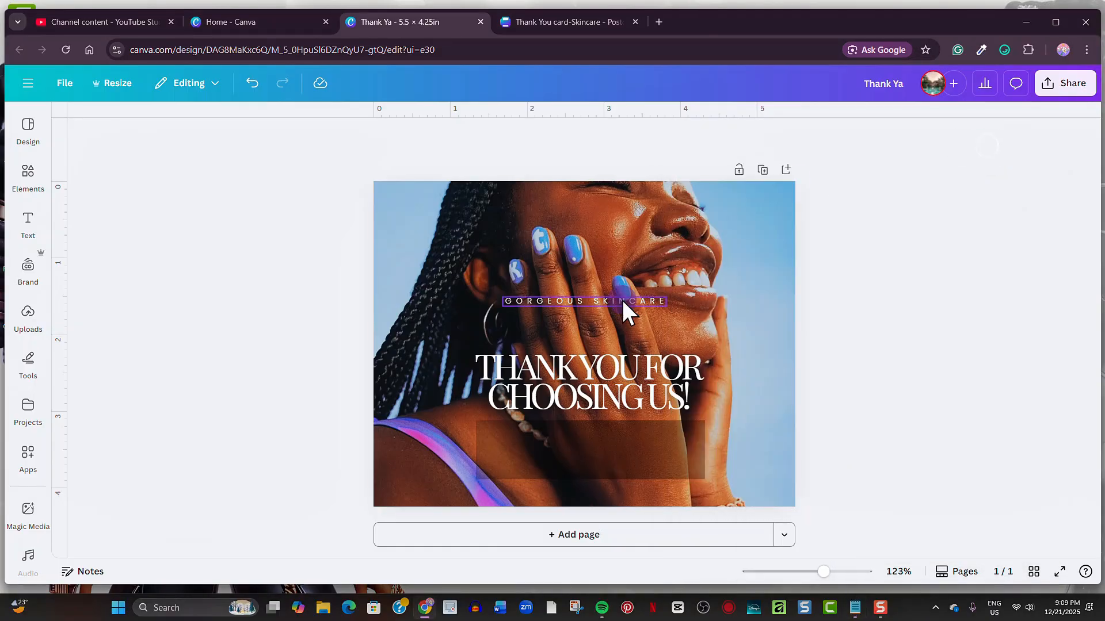
- Duplicate the "GORGEOUS SKINCARE" text and replace the copy's wording with the copied skincare message
left_click(622, 297)
left_click(630, 269)
double_click(624, 314)
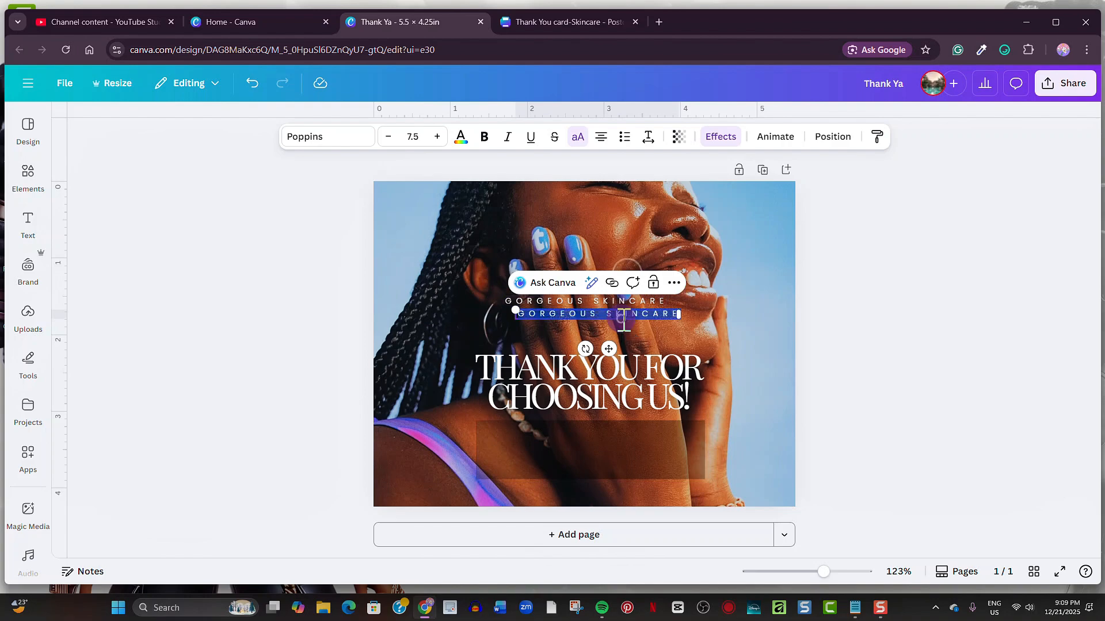
key("ctrl+v")
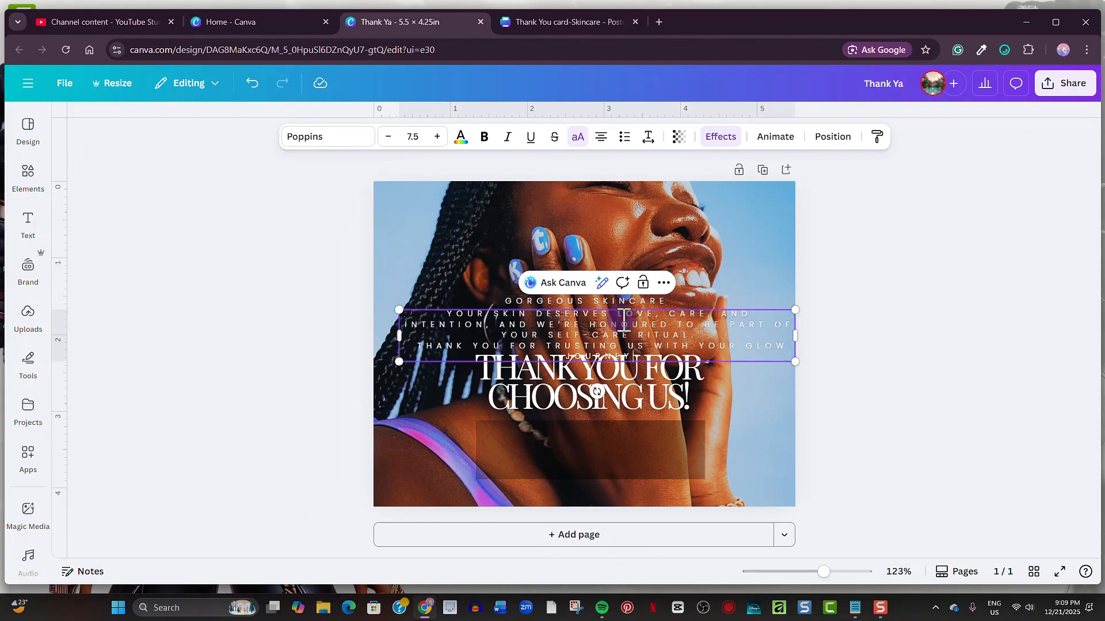
- Turn off uppercase for the message text and move it down over the translucent rectangle
left_click(579, 137)
left_click(910, 331)
left_click(756, 327)
left_click(578, 137)
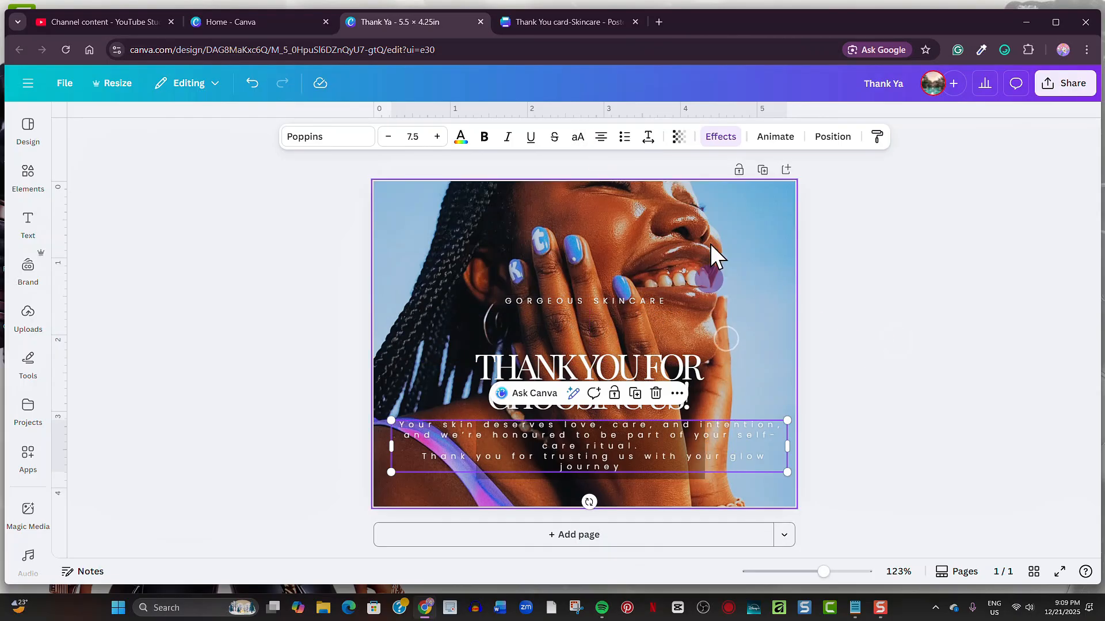
- Reduce the message text's letter spacing to normal and remove its Lift effect
left_click(648, 137)
left_click_drag(623, 189, 604, 193)
left_click(719, 138)
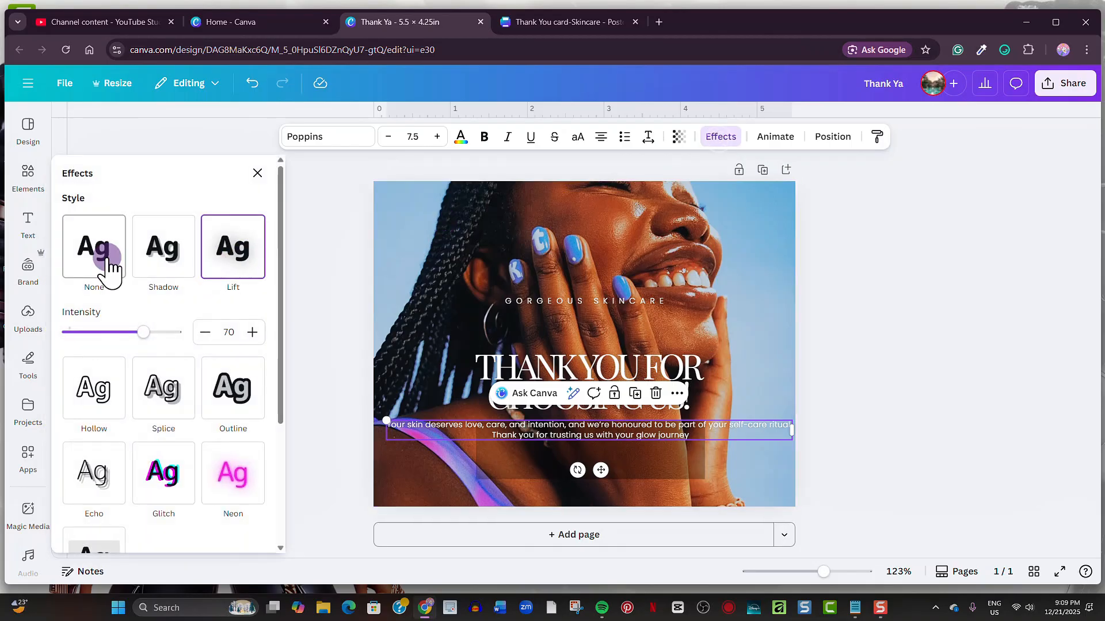
left_click(248, 181)
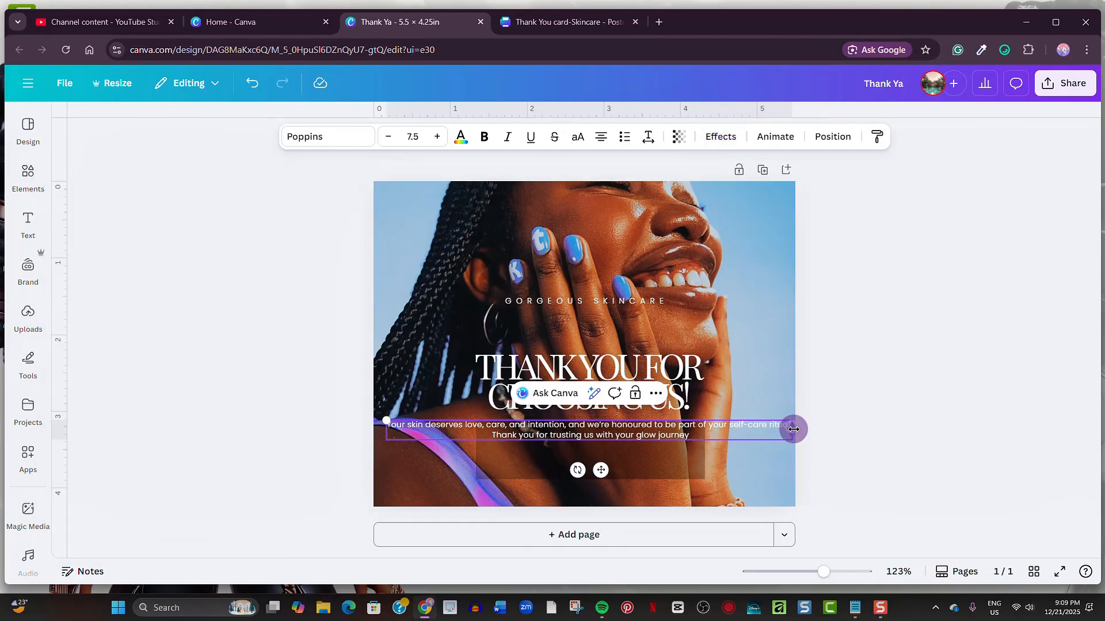
- Wrap the message onto three lines at size 7.7, centred inside the rectangle, and trim the rectangle's height to fit
left_click_drag(792, 430, 674, 463)
left_click(743, 441)
left_click_drag(826, 574, 833, 574)
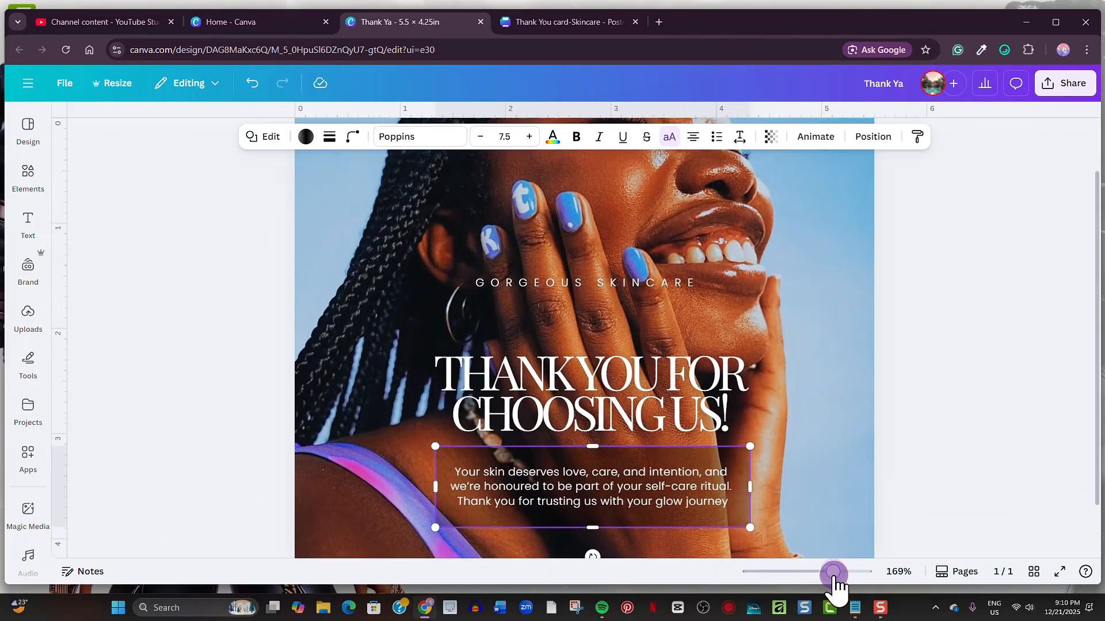
scroll(864, 457, "down", 3)
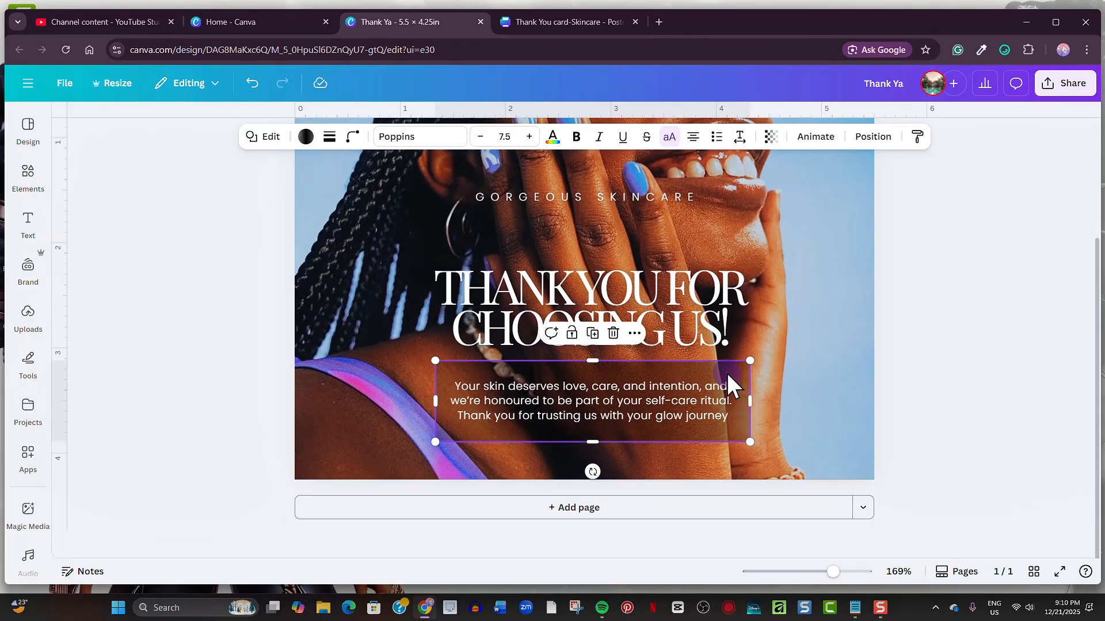
left_click_drag(727, 375, 744, 375)
left_click(577, 385)
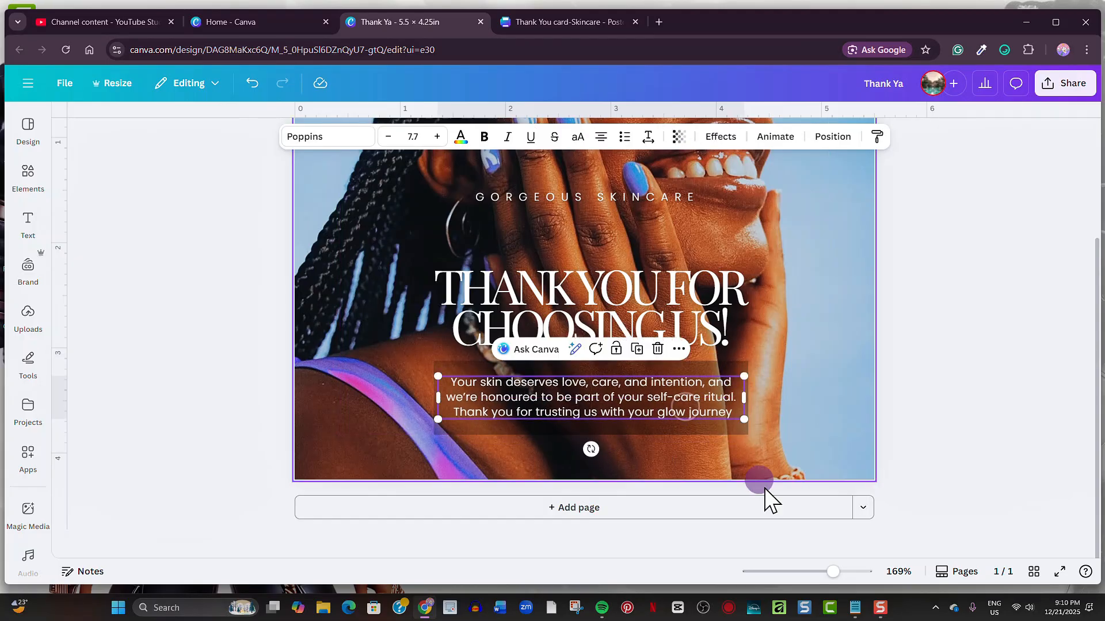
left_click_drag(834, 573, 824, 573)
left_click(868, 462)
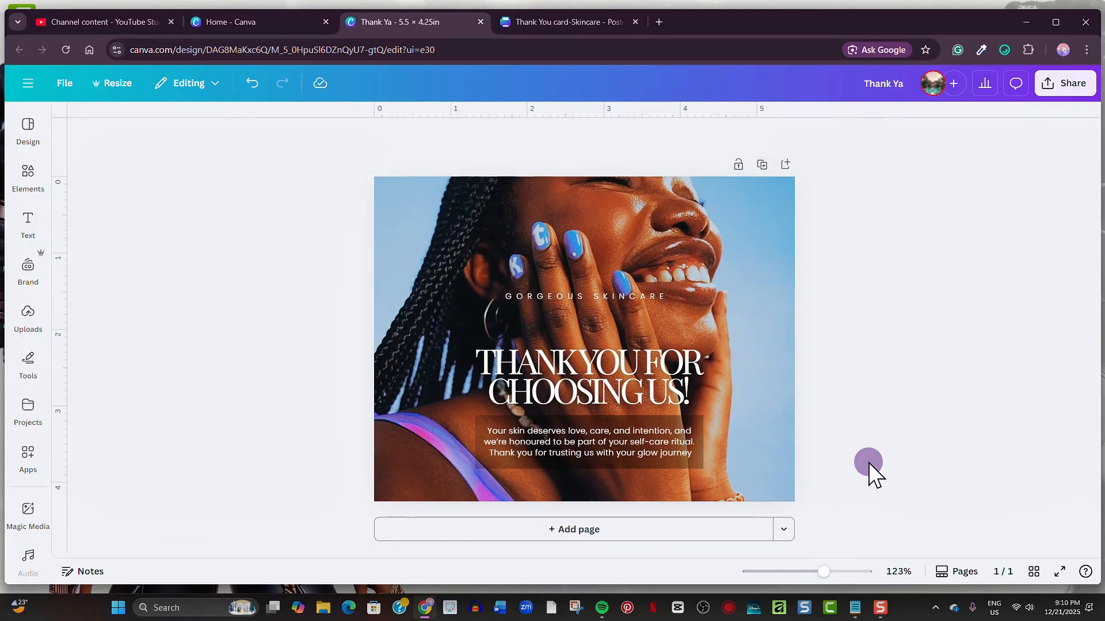
- Add a second page and insert the uploaded photo of the laughing woman in the pink shirt
left_click(646, 528)
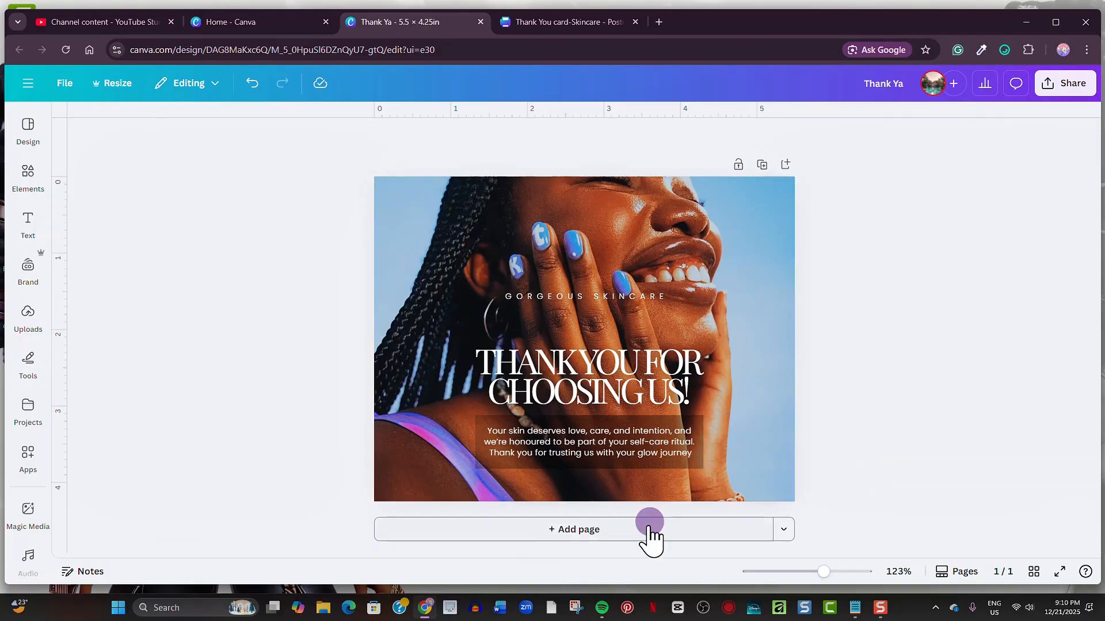
left_click(32, 315)
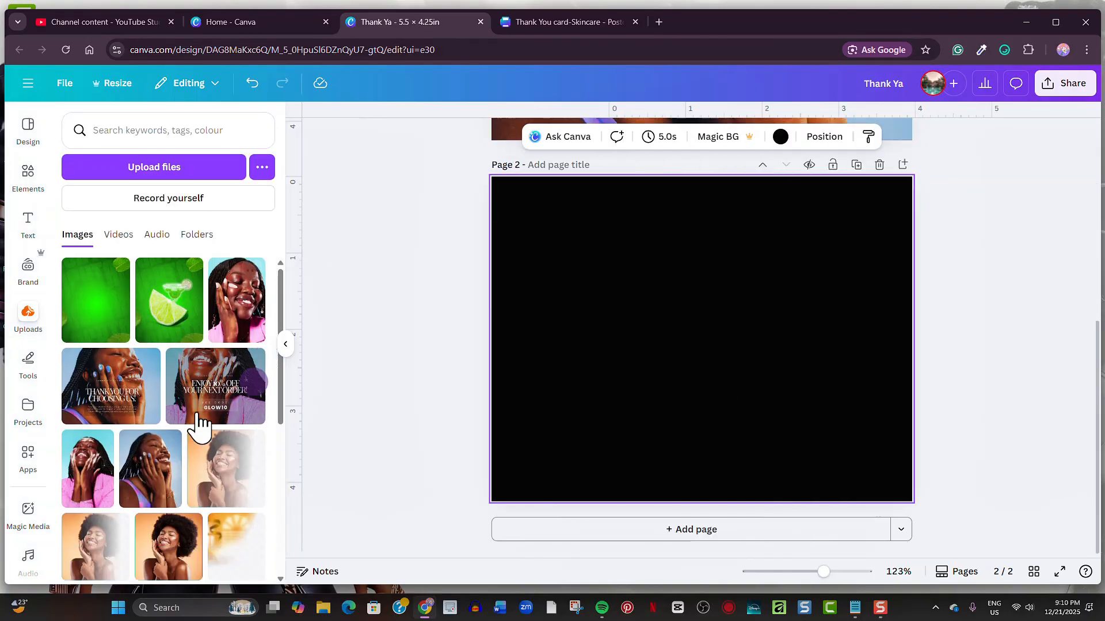
left_click(98, 478)
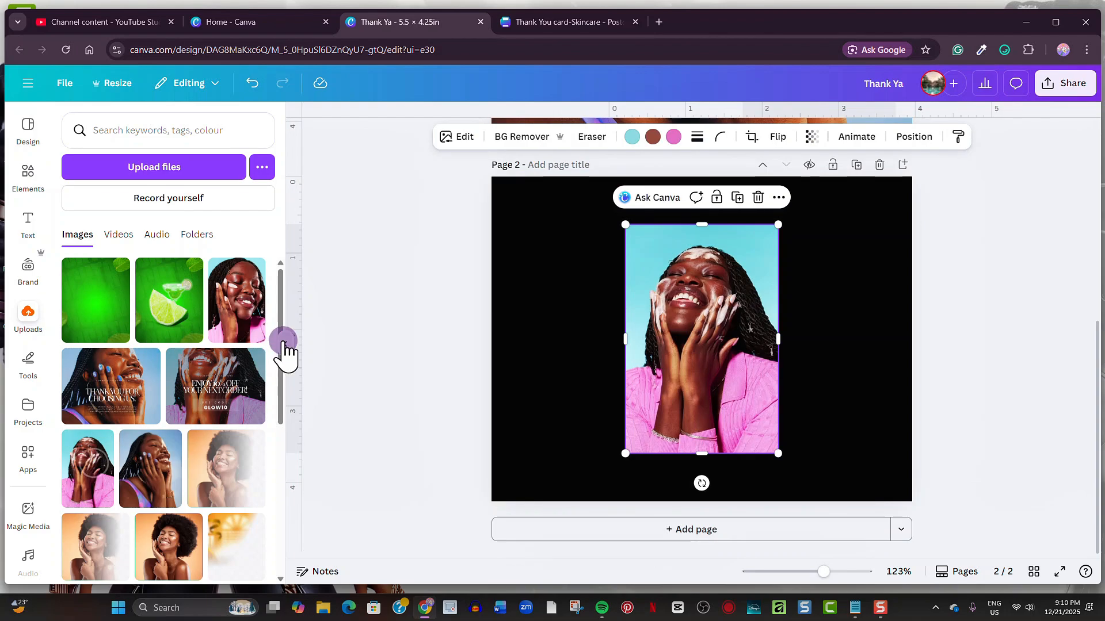
left_click(285, 344)
- Copy the style of page 1's background photo and apply it to the photo on page 2
scroll(755, 373, "up", 3)
scroll(755, 372, "up", 2)
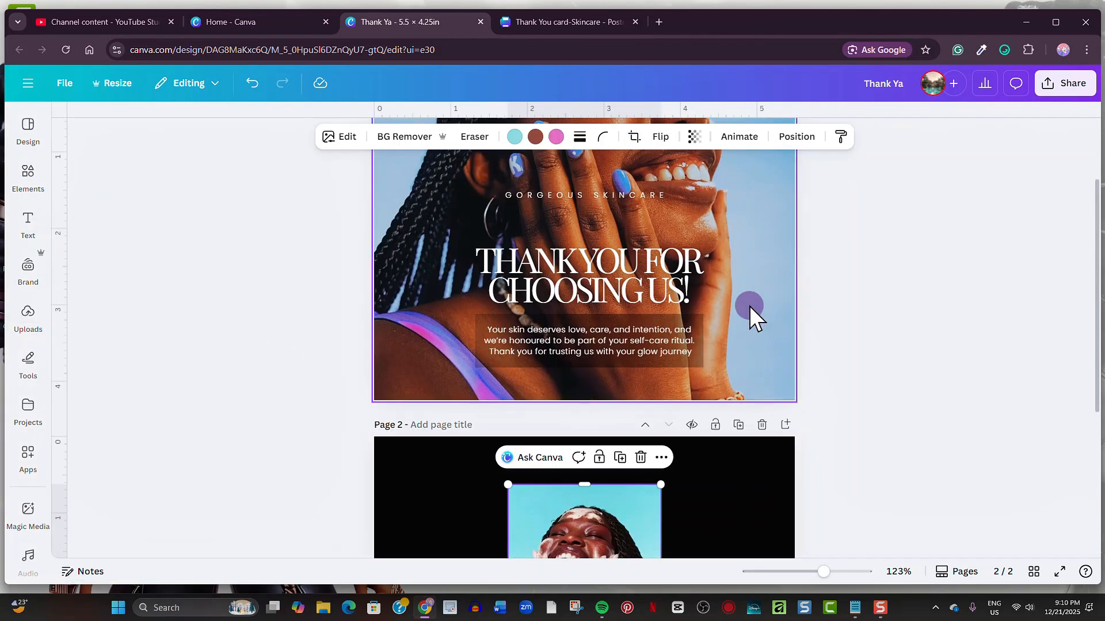
left_click(750, 306)
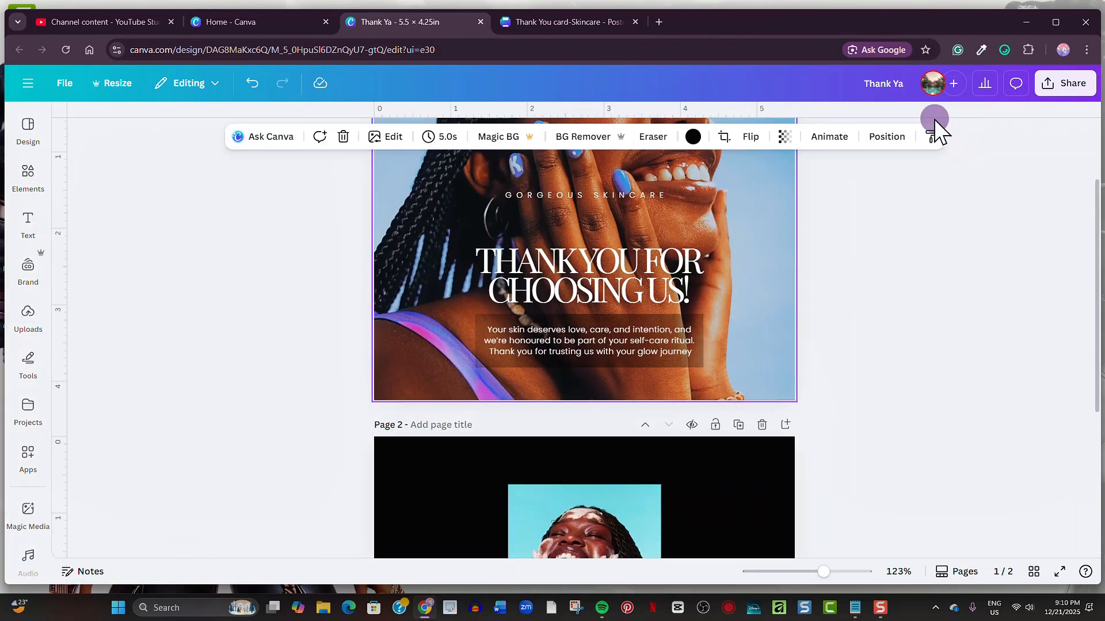
left_click(932, 138)
scroll(875, 375, "down", 5)
left_click(611, 302)
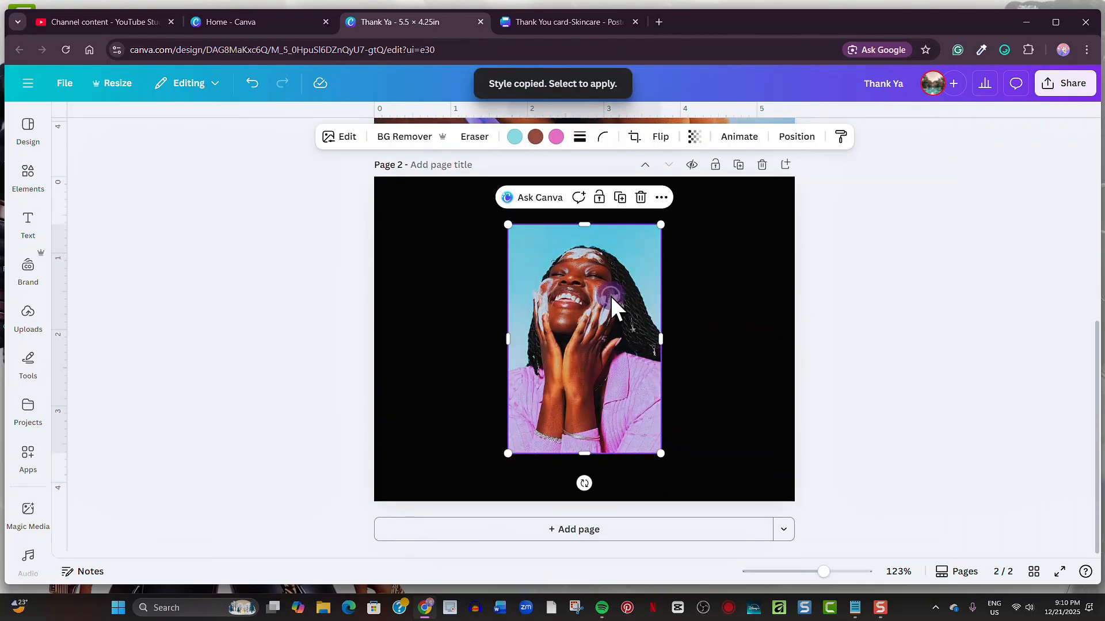
scroll(620, 384, "up", 2)
scroll(617, 385, "up", 5)
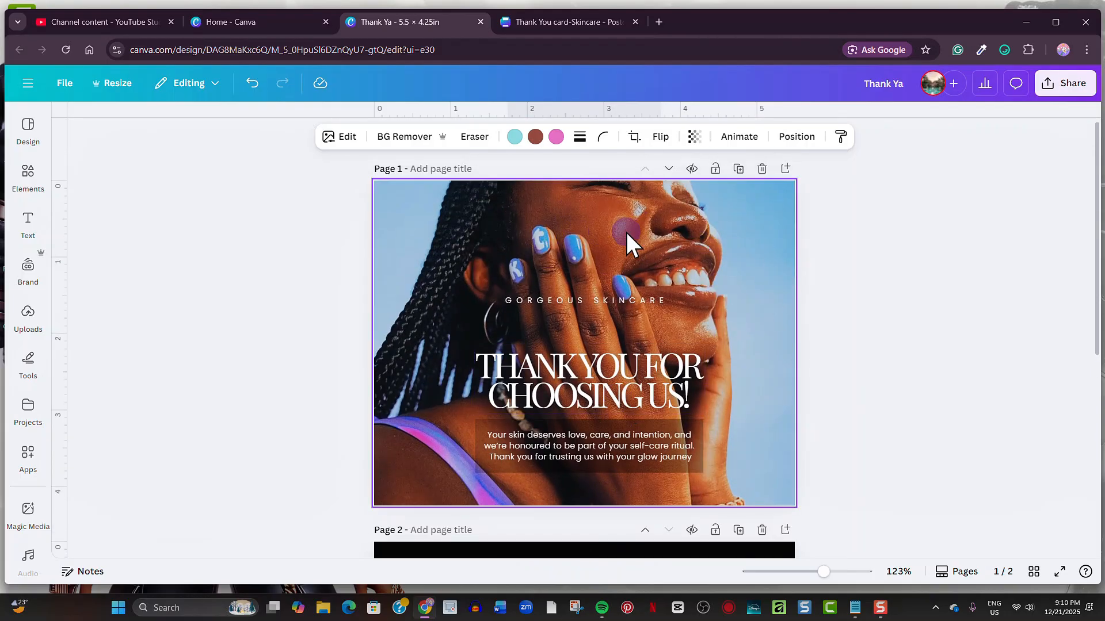
- Set the laughing woman's photo as page 2's full background
scroll(606, 319, "down", 6)
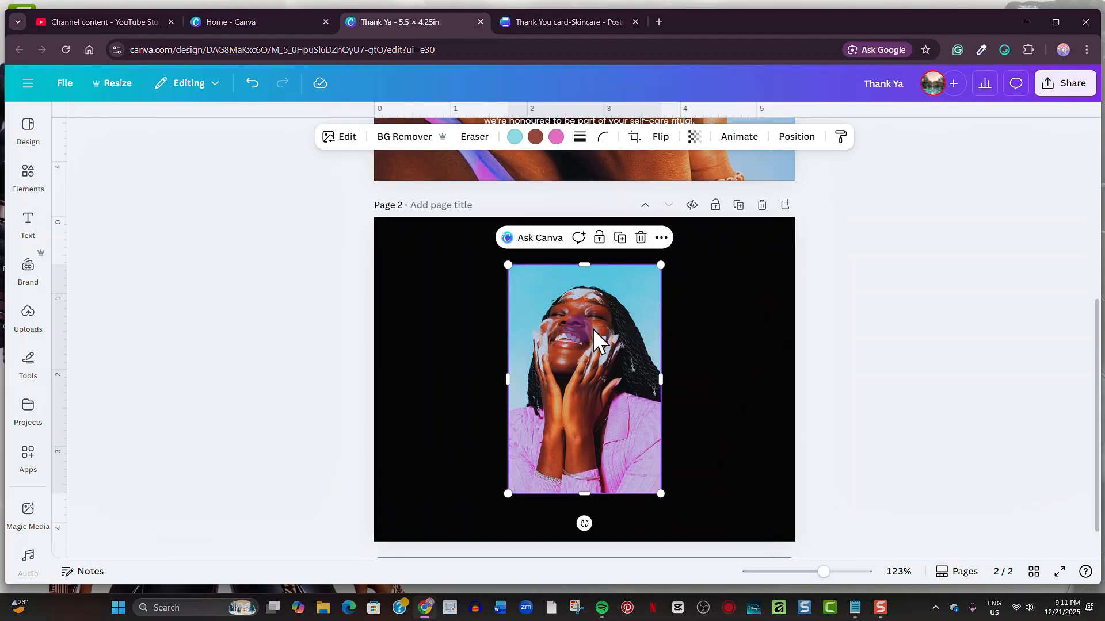
right_click(599, 329)
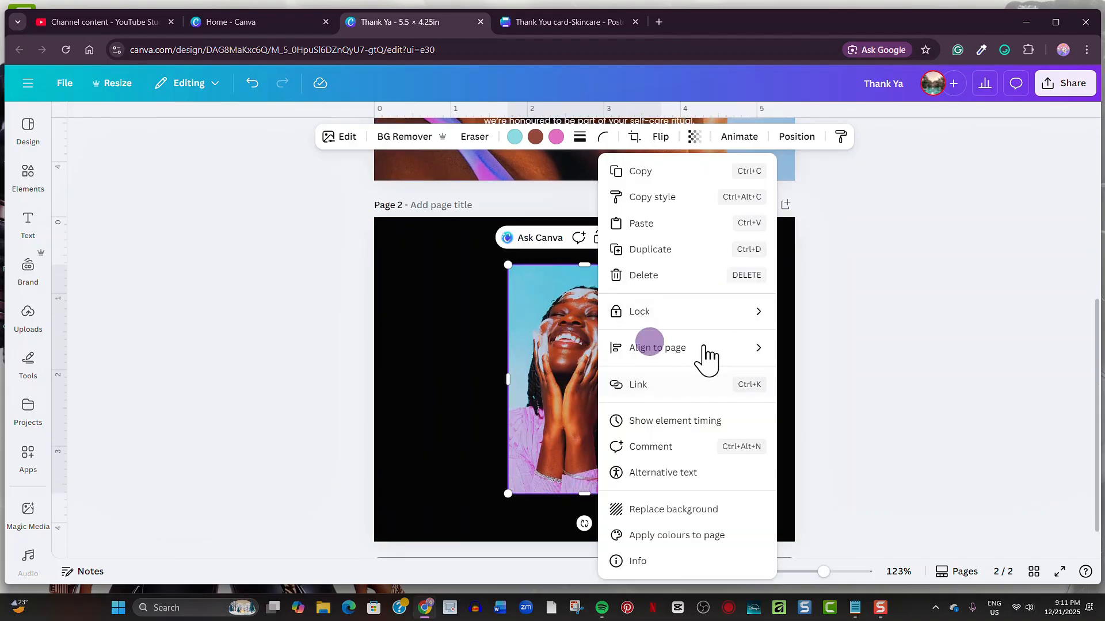
left_click(633, 508)
left_click(560, 439)
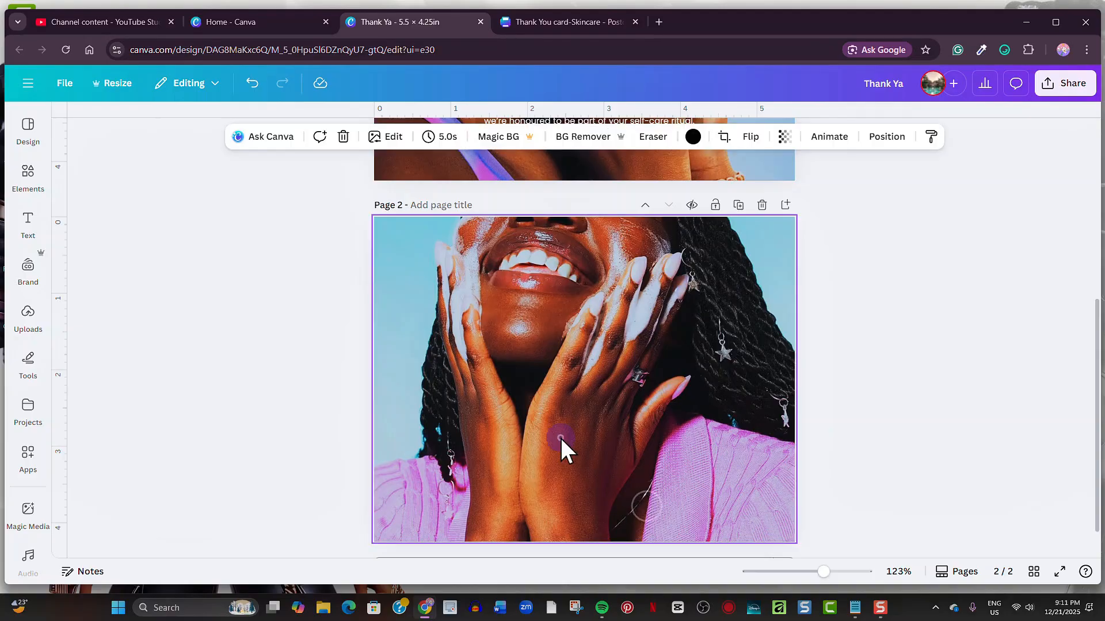
- Flip page 2's background photo horizontally and adjust its position so it covers the whole page
left_click(751, 137)
left_click(762, 172)
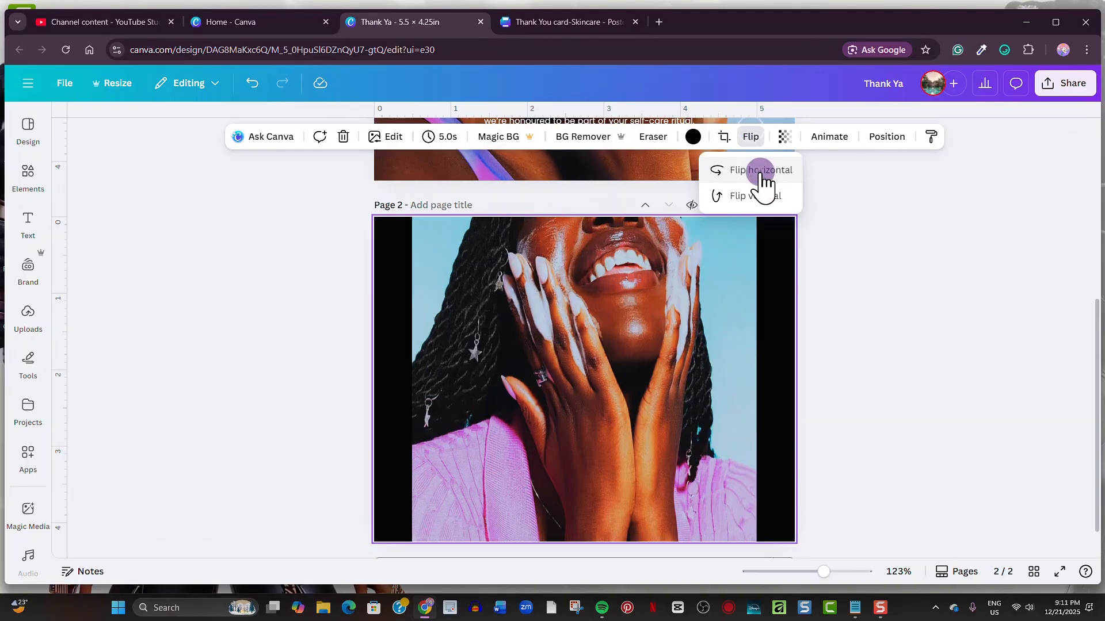
left_click(713, 310)
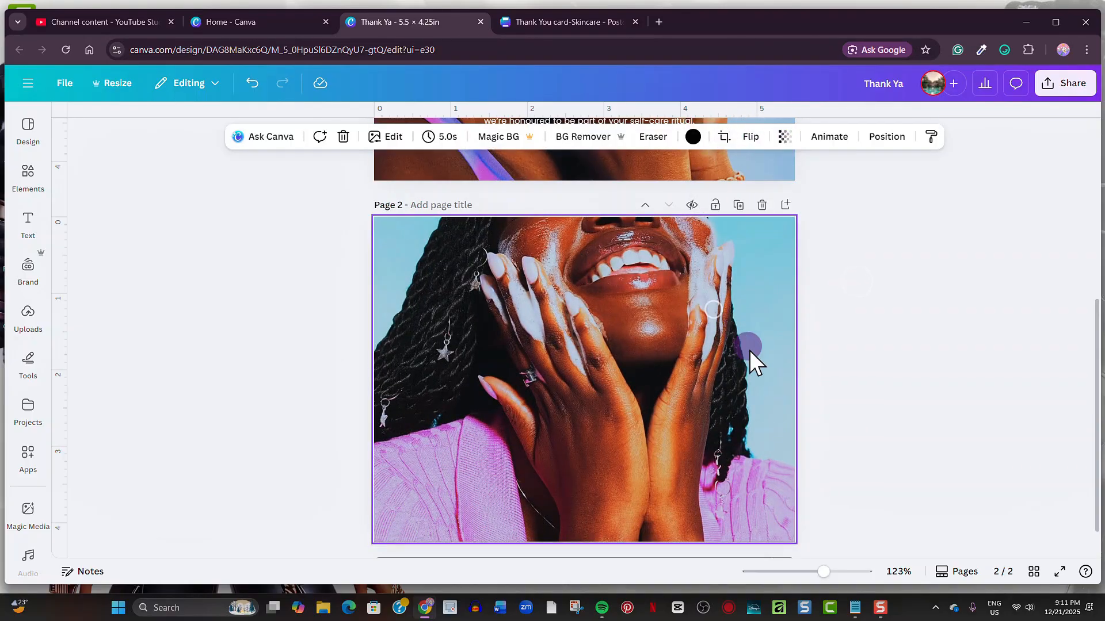
left_click(906, 346)
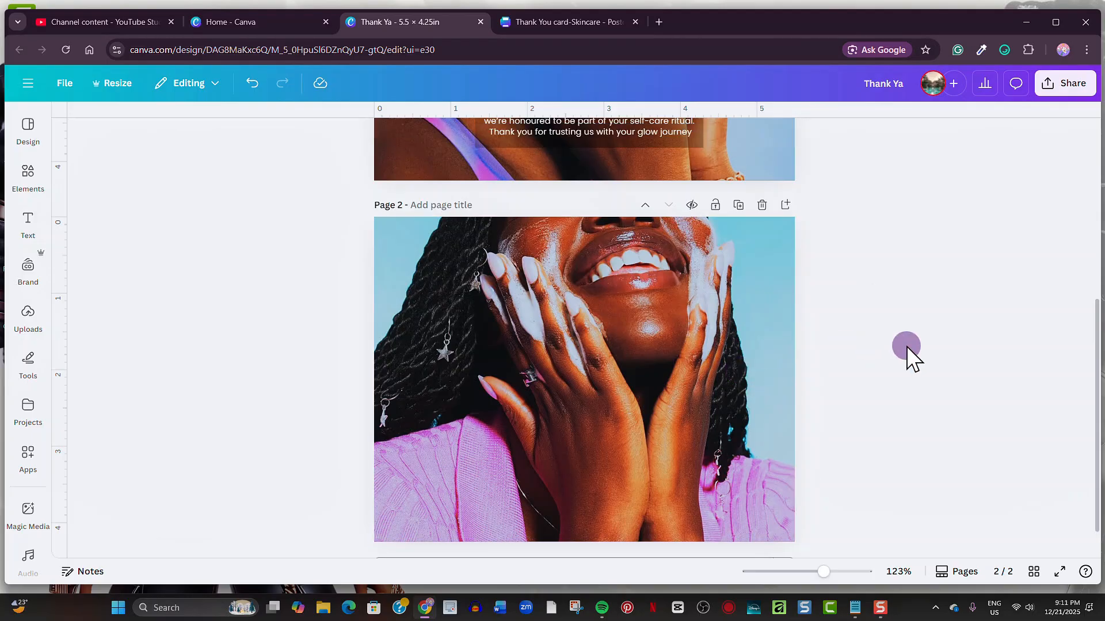
- Copy the GORGEOUS SKINCARE brand name from page 1 onto page 2
scroll(903, 346, "up", 3)
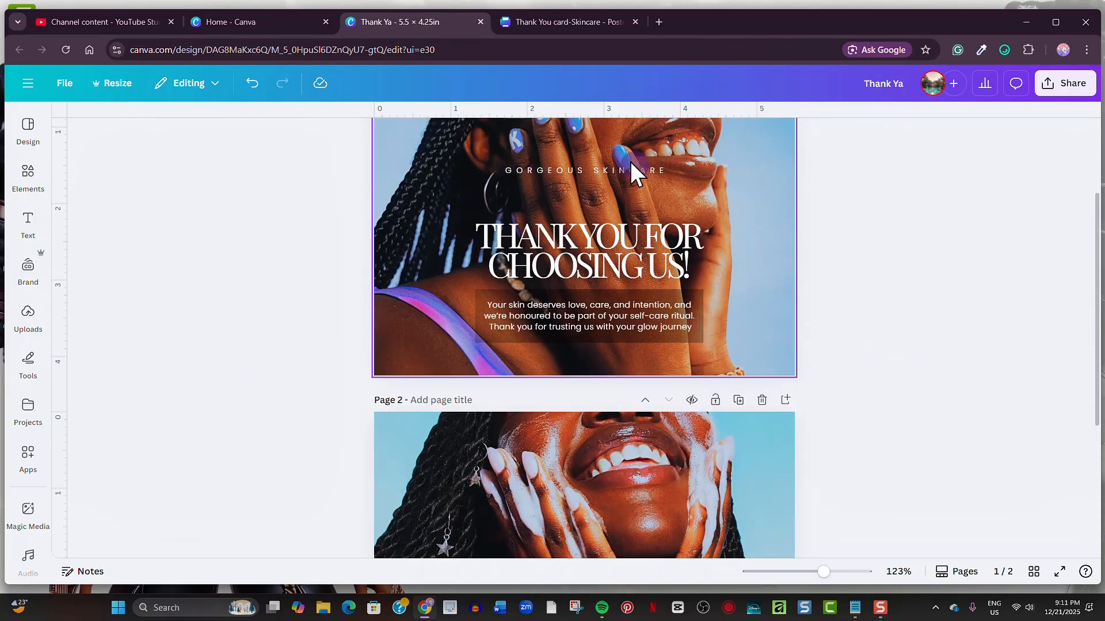
left_click(630, 161)
left_click(631, 172)
left_click_drag(627, 182, 620, 424)
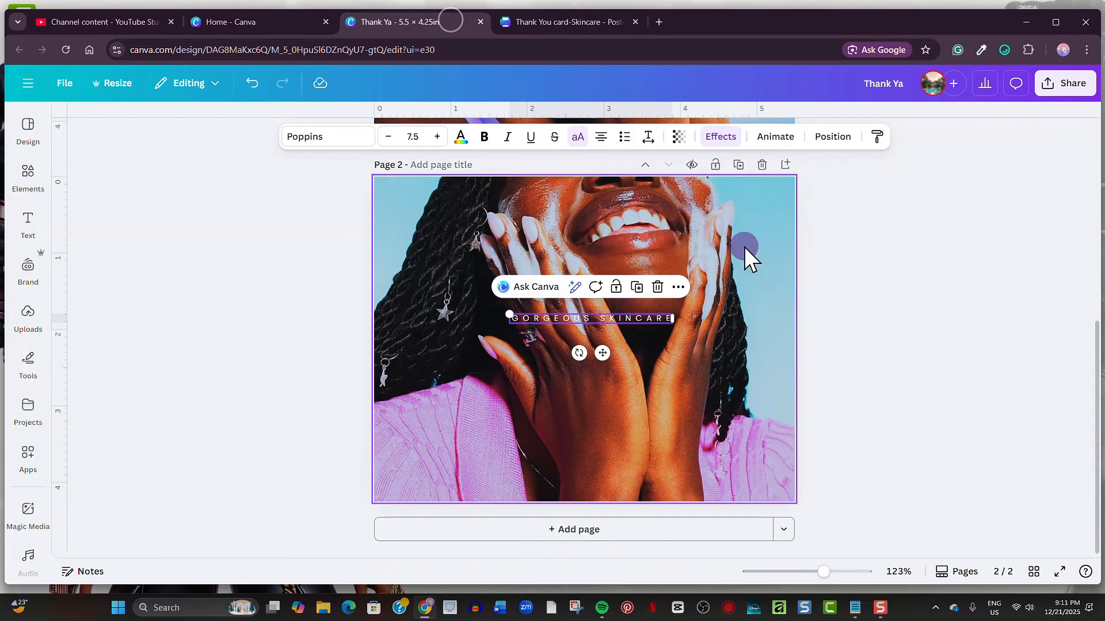
- Flip page 2's background photo horizontally back to its original orientation
left_click(744, 246)
left_click(754, 140)
left_click(726, 173)
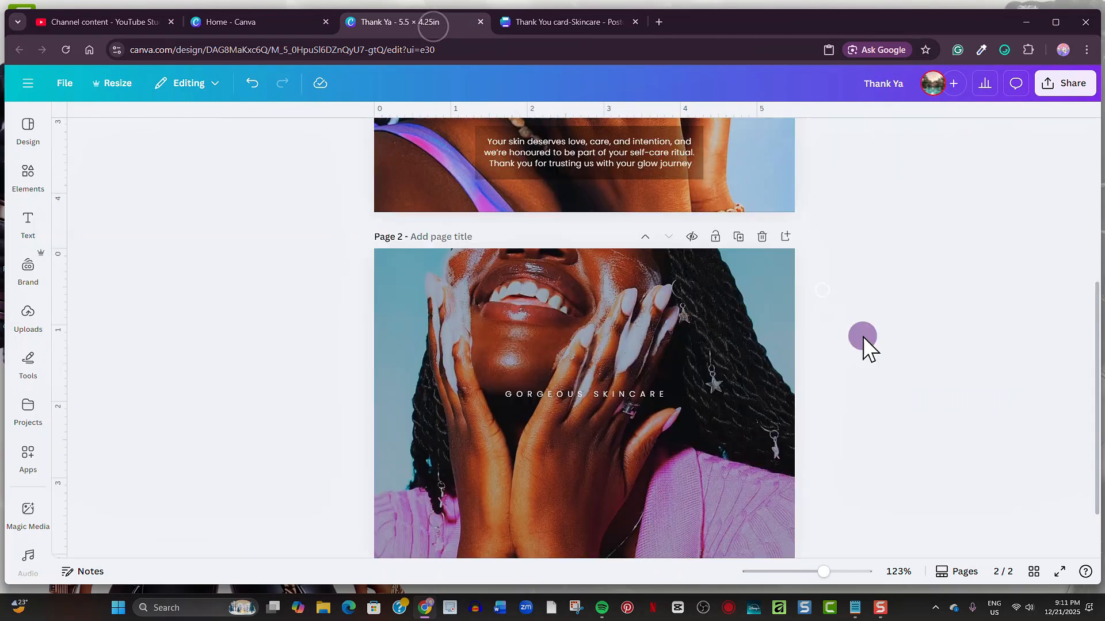
- Copy page 1's thank-you headline onto page 2, just below the brand name
scroll(862, 336, "up", 2)
left_click(676, 228)
left_click_drag(641, 241, 626, 369)
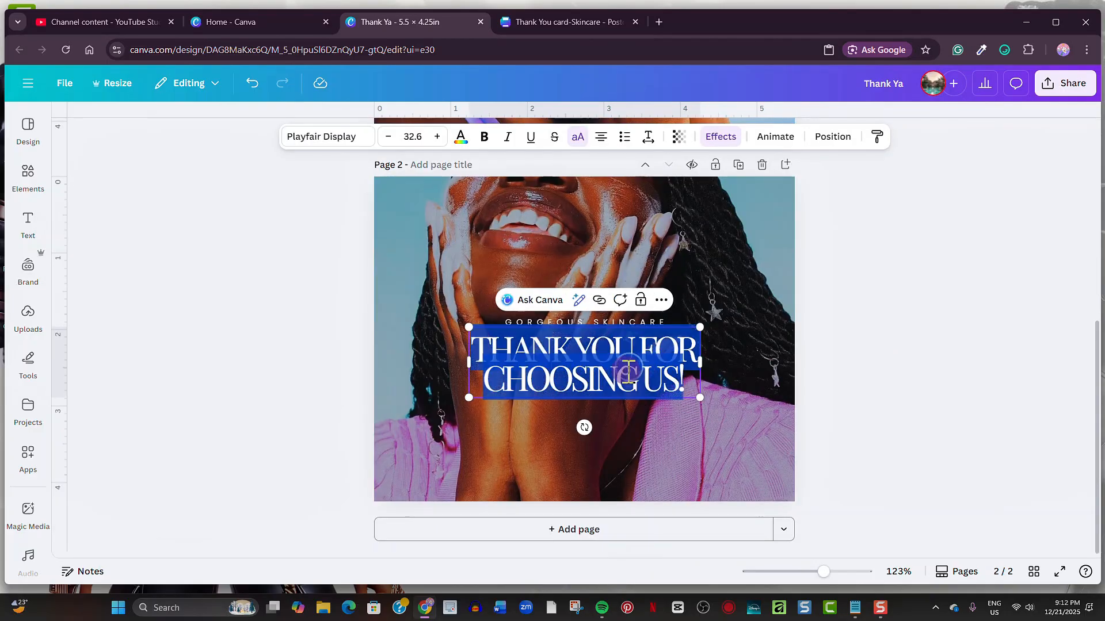
- Reword page 2's headline as "ENJOY 10% OFF YOUR NEXT ORDER!", widen it to two lines and make "10%" bold
double_click(626, 369)
key("ctrl+a")
type("ENJOY 10% OFF YOUR NEXT ORDER!")
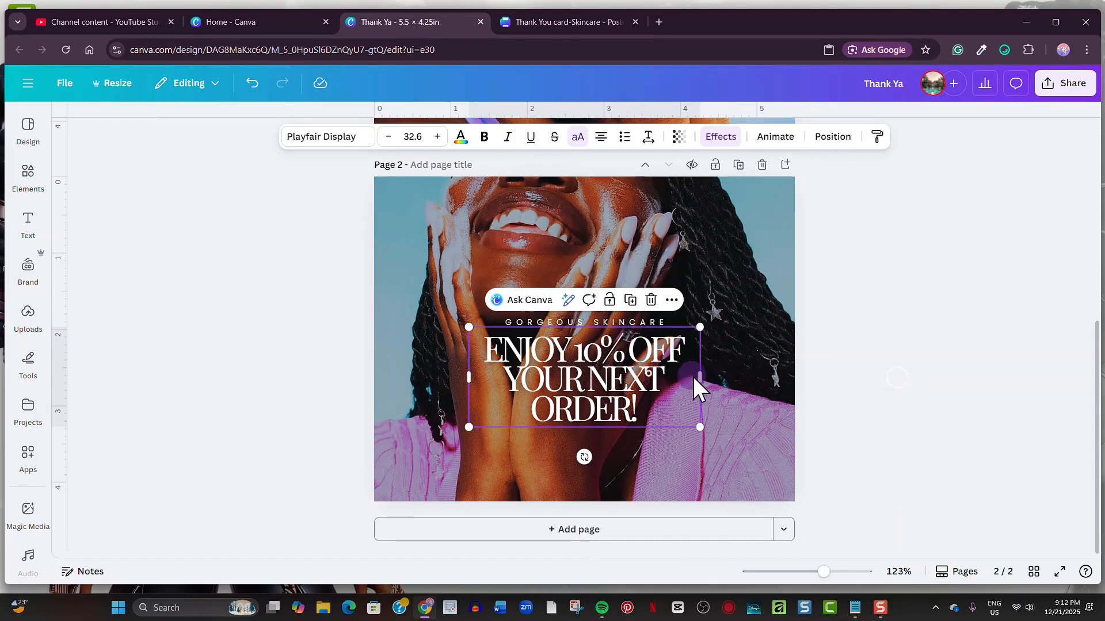
left_click_drag(698, 378, 750, 374)
left_click_drag(578, 352, 629, 352)
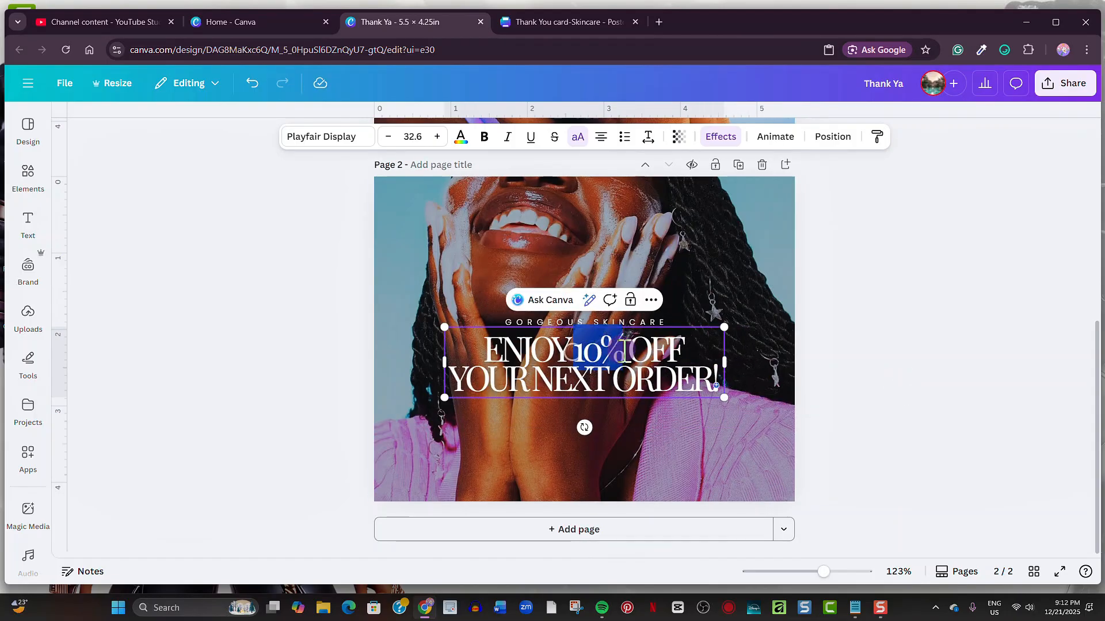
- Copy the translucent message rectangle from page 1 and place it centred below page 2's headline
scroll(702, 416, "up", 2)
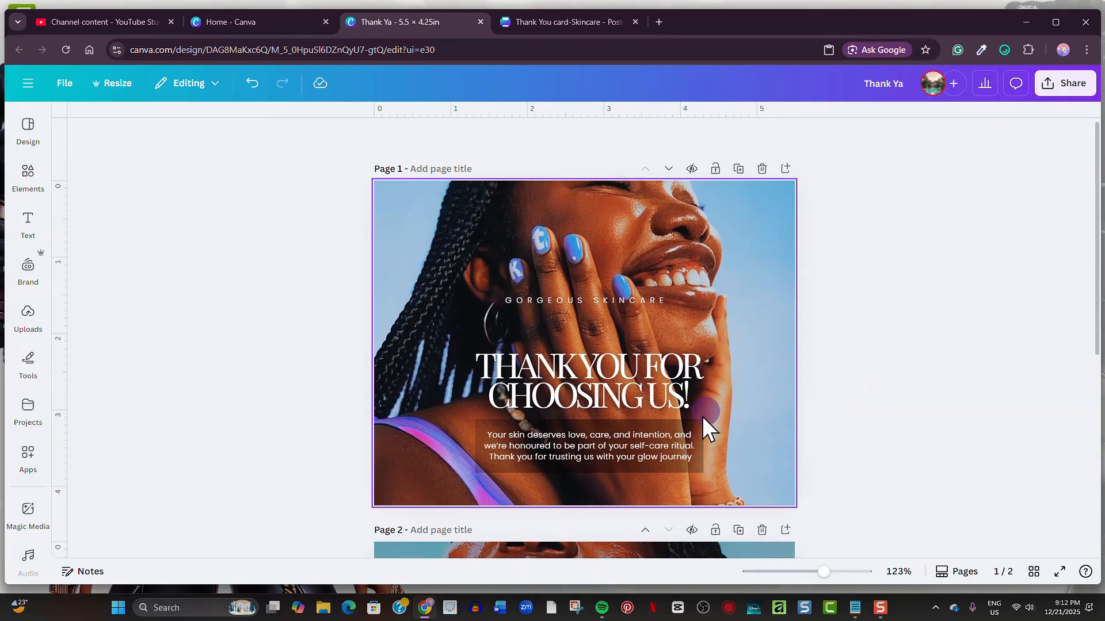
left_click(679, 419)
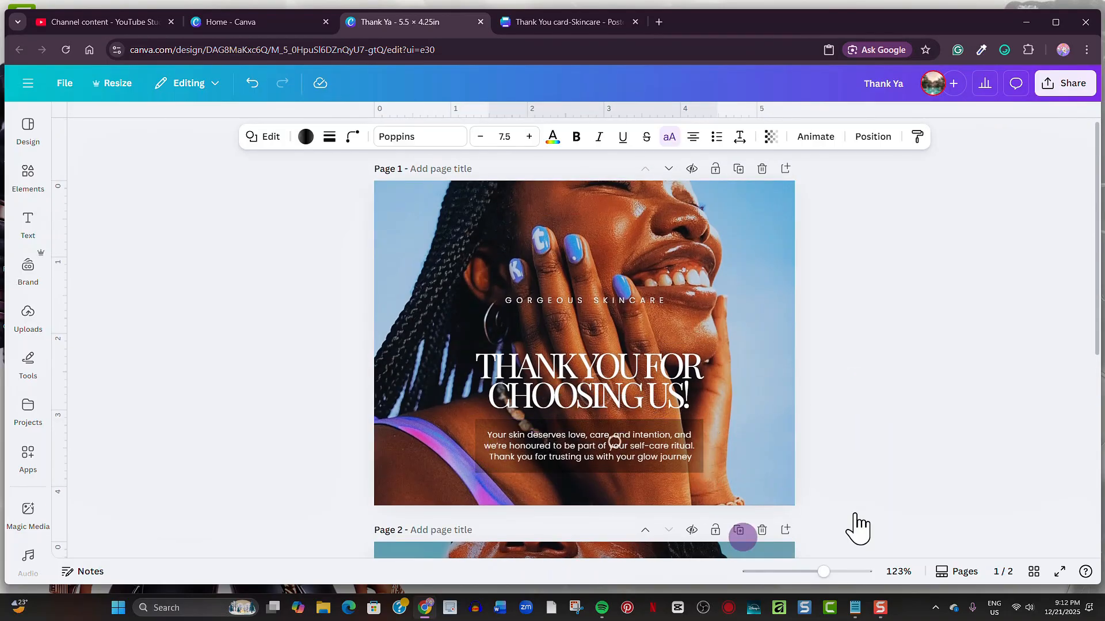
scroll(968, 486, "down", 5)
left_click_drag(687, 276, 669, 443)
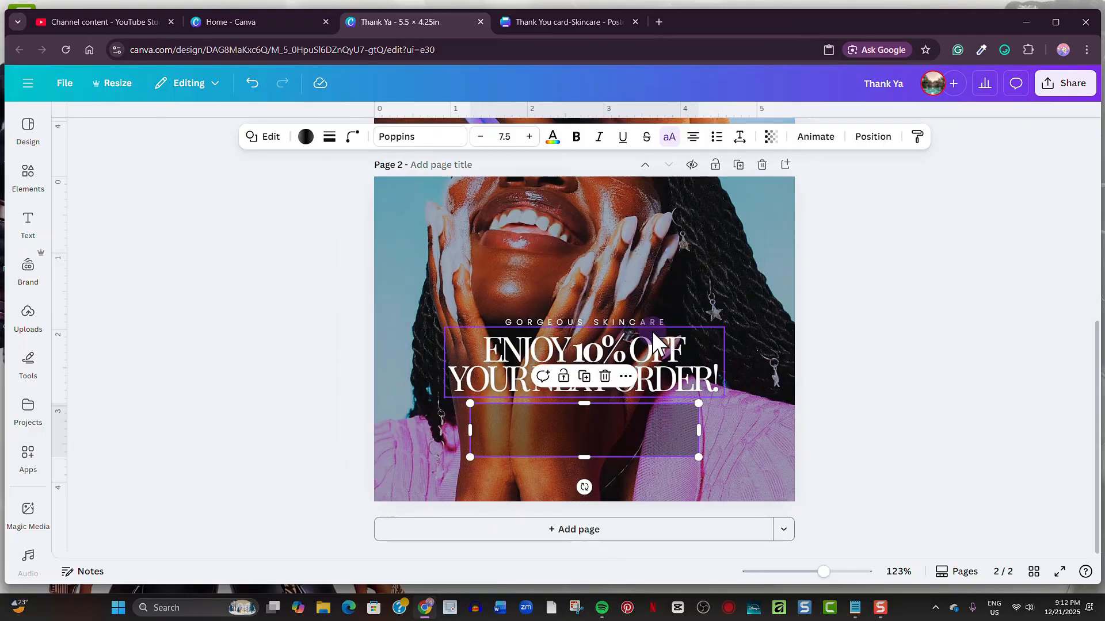
- Duplicate page 2's brand name text, move the copy into the upper part of the rectangle and reword it as "USE CODE:"
left_click(651, 323)
left_click(631, 292)
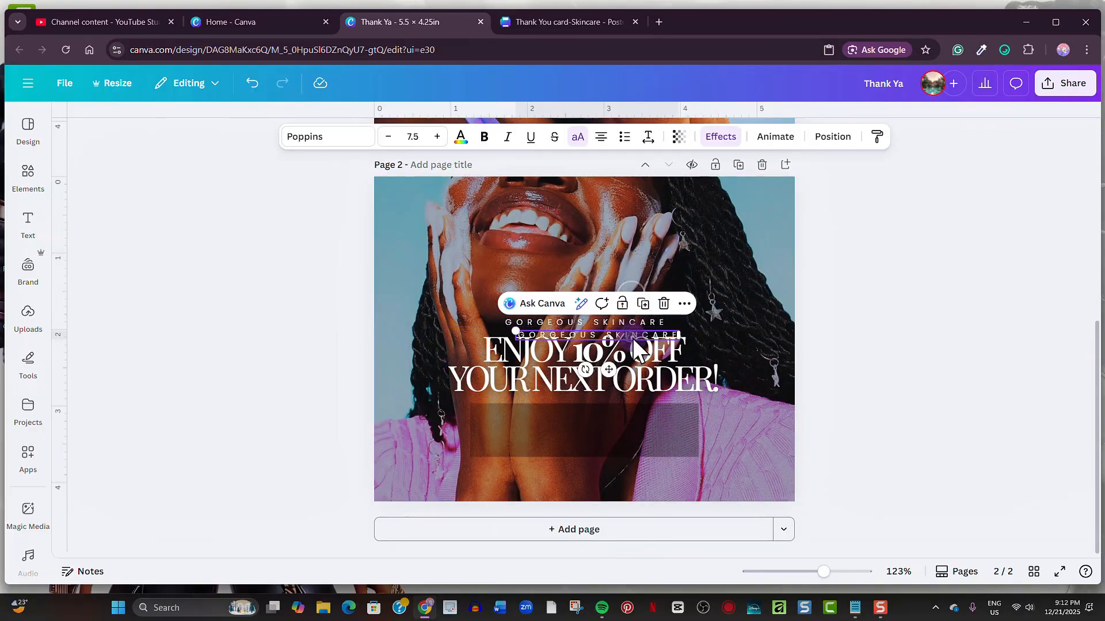
left_click_drag(630, 328, 623, 416)
double_click(623, 416)
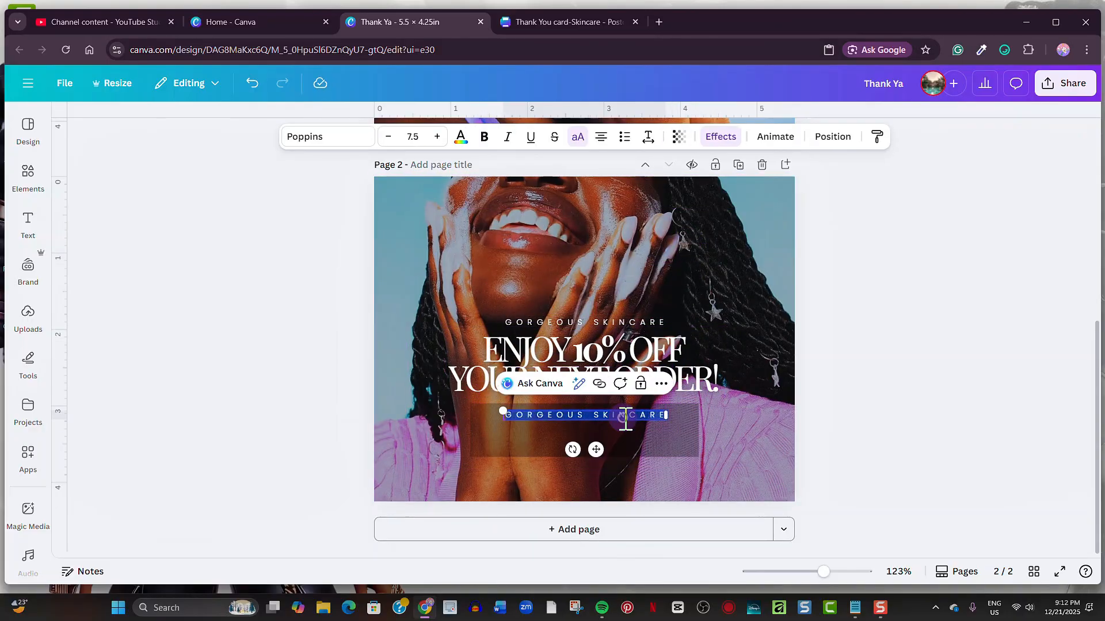
type("USE CODE:")
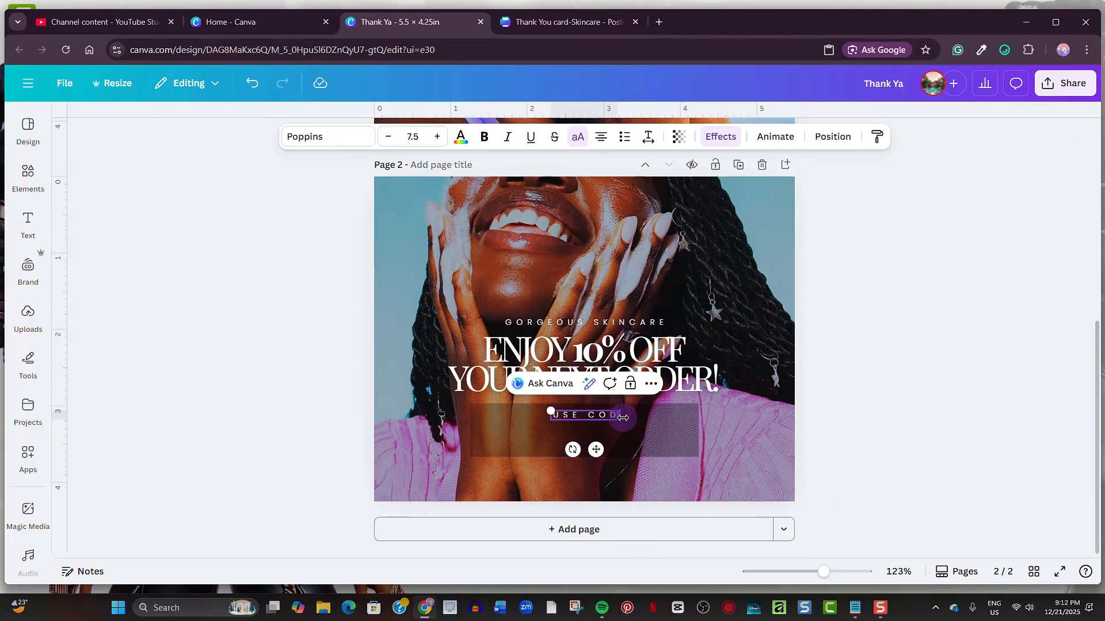
key("Escape")
- Duplicate the "USE CODE:" text, place the copy below it and reword it as "GLOW10"
left_click(630, 383)
left_click_drag(602, 430, 591, 437)
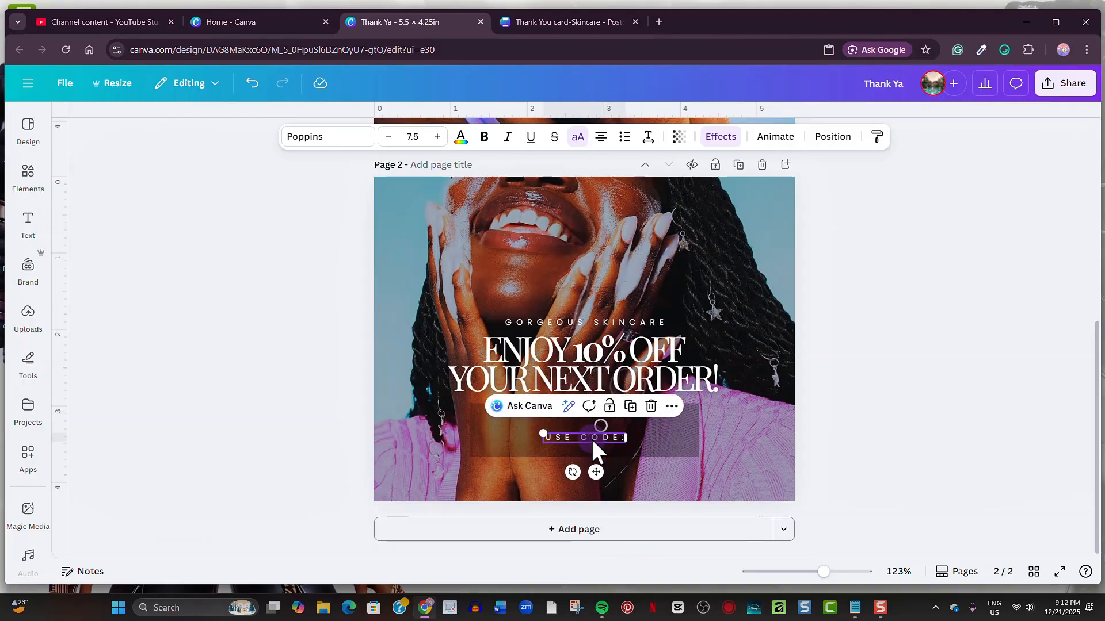
double_click(591, 437)
type("GLOW")
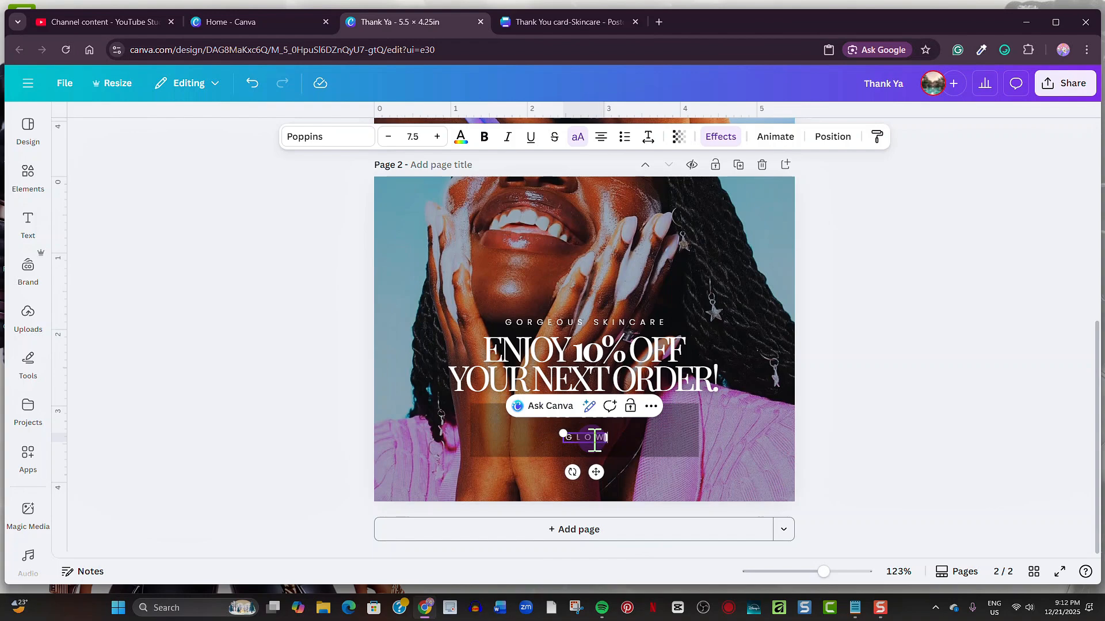
type("10")
key("Escape")
- Make the GLOW10 text bold, reduce its letter spacing to about 148 and enlarge it within the rectangle
left_click(484, 136)
left_click(648, 137)
left_click_drag(661, 190, 605, 190)
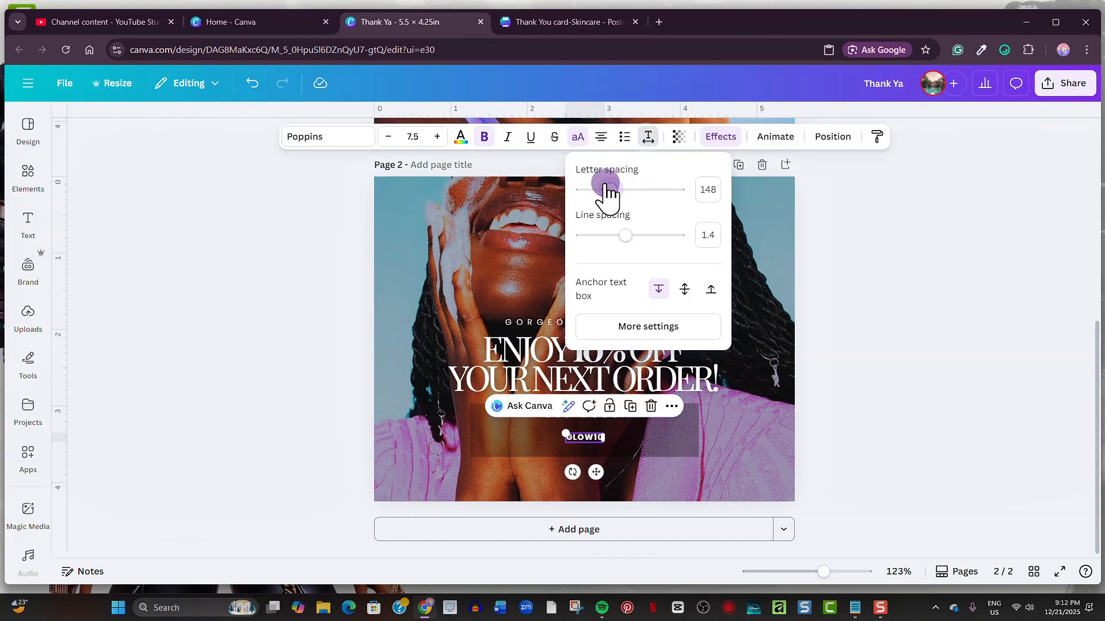
left_click_drag(562, 433, 503, 416)
key("Escape")
- Recolour the rectangle behind the discount code white and lower its opacity
left_click(687, 442)
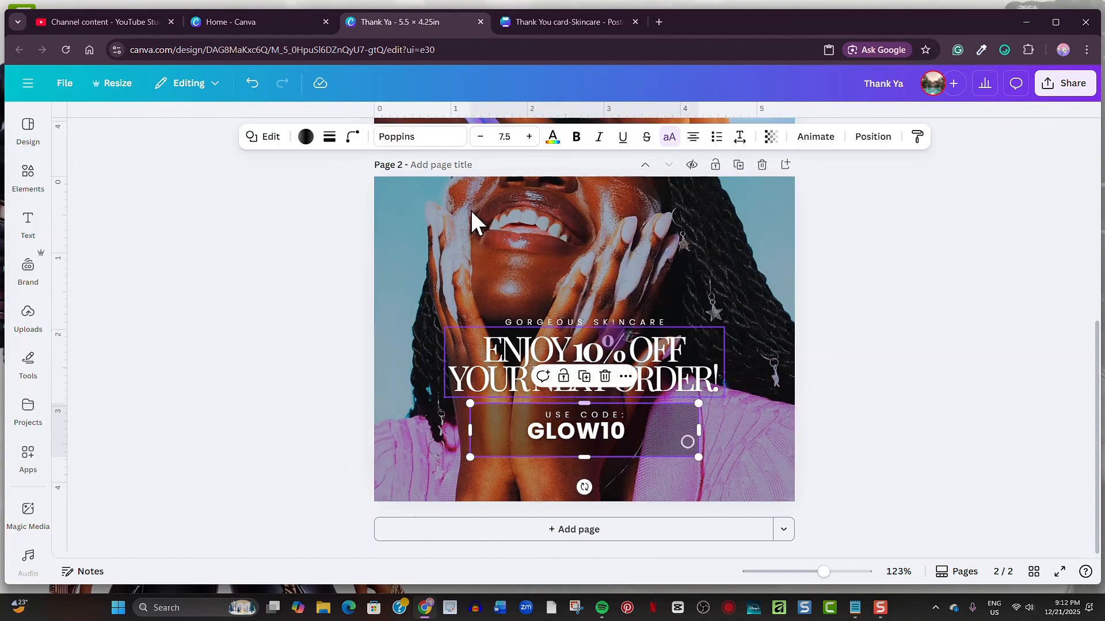
left_click(305, 136)
left_click(182, 267)
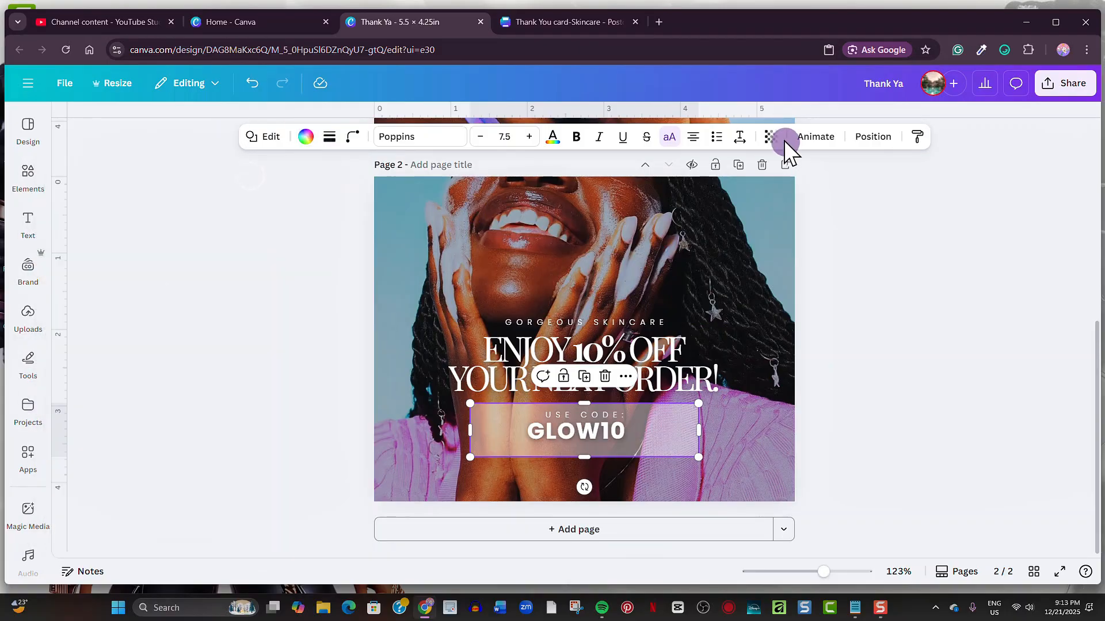
left_click(772, 137)
left_click_drag(724, 190, 714, 190)
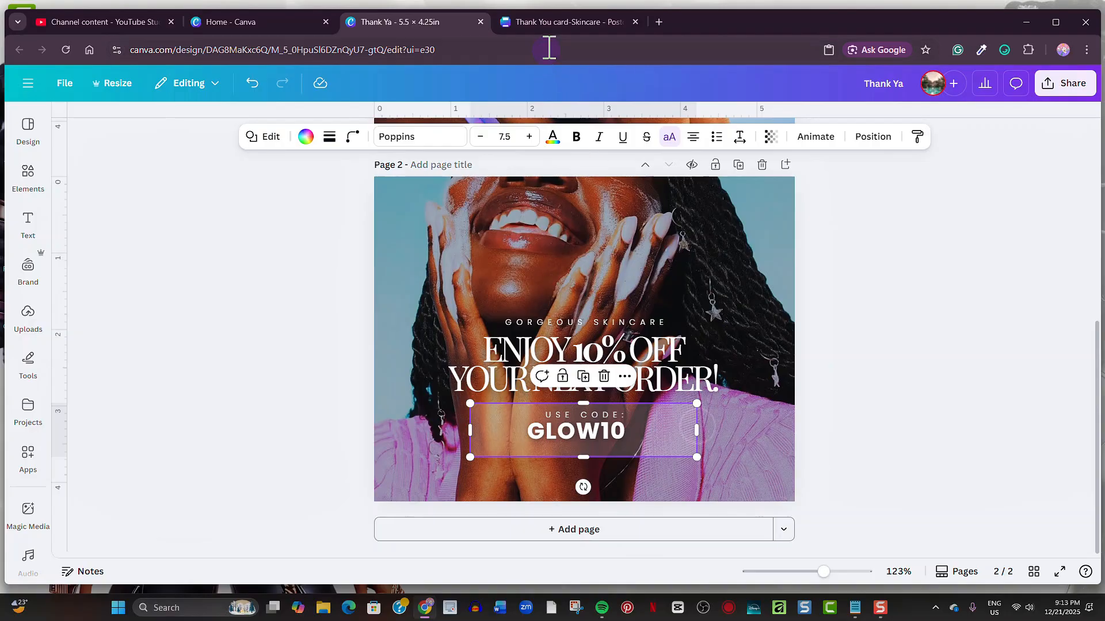
left_click(822, 405)
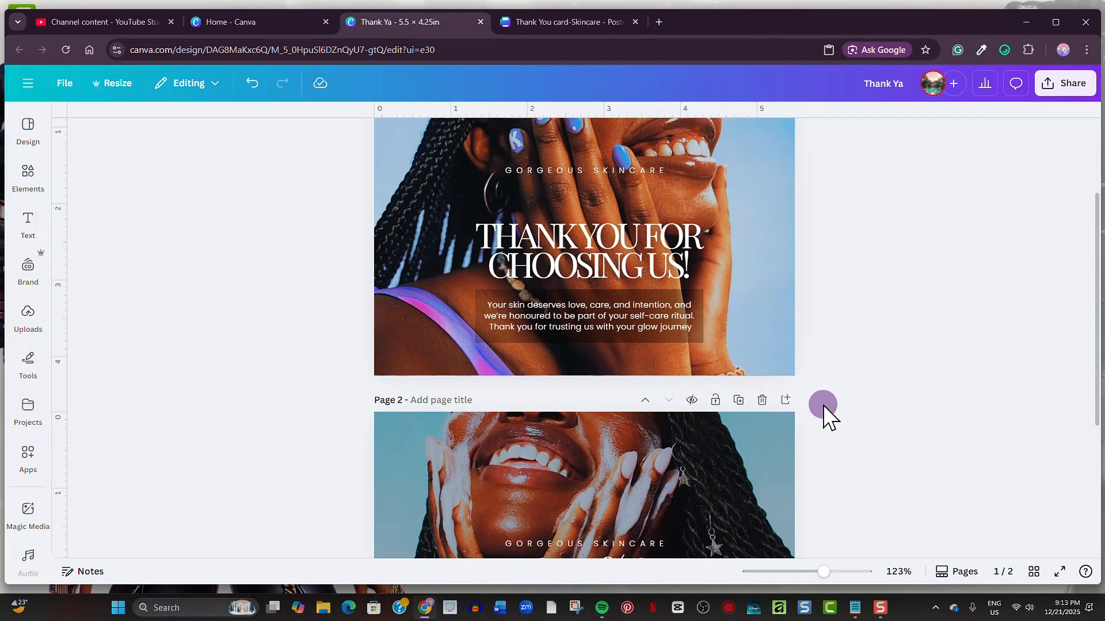
scroll(823, 405, "down", 5)
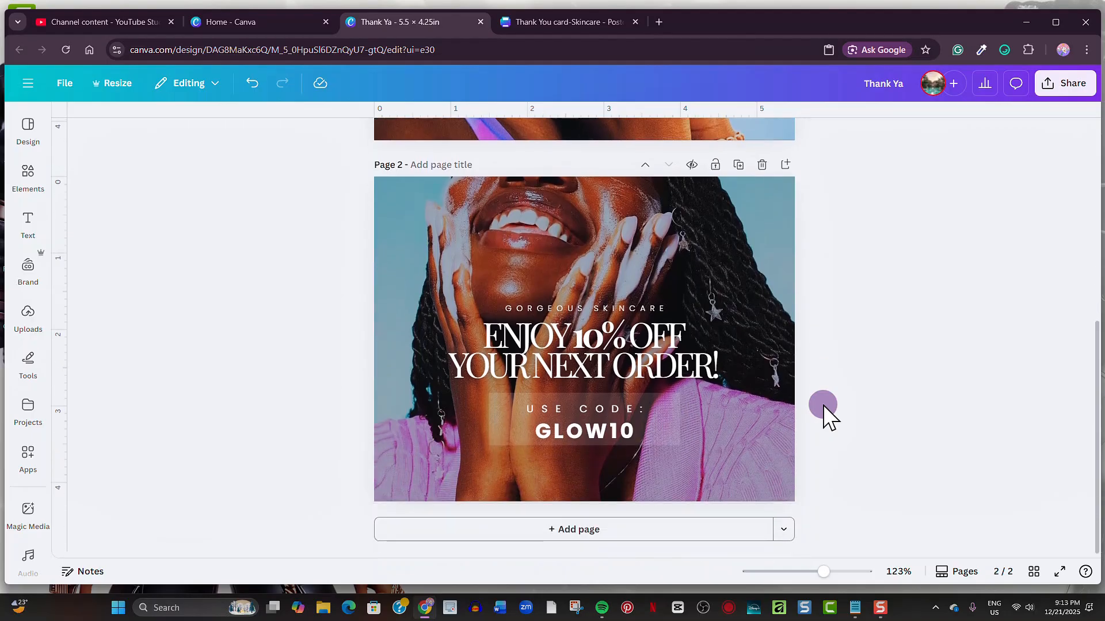